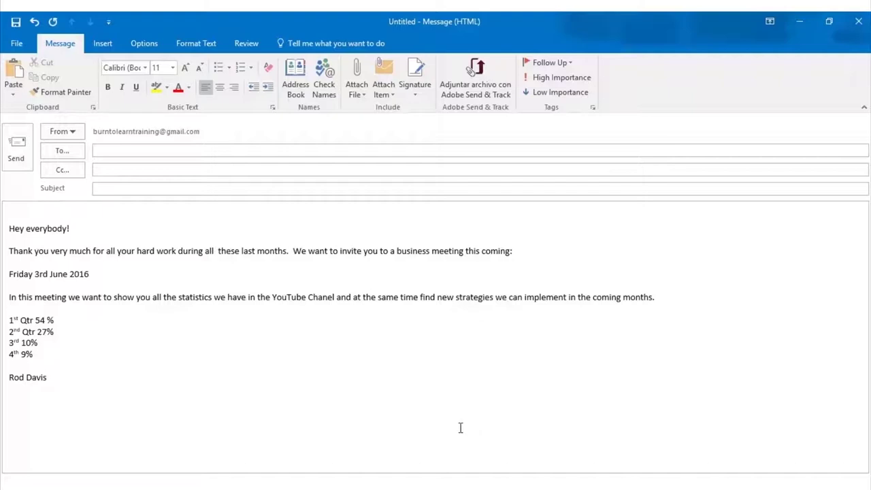
# Maximize the styled Burn To Learn invitation and scroll through its banner, pie chart and signature
pyautogui.click(389, 488)
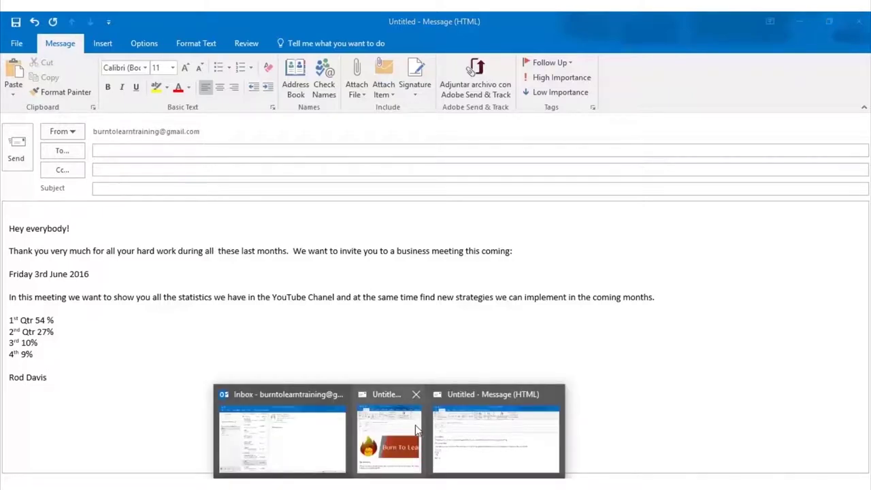
pyautogui.click(389, 392)
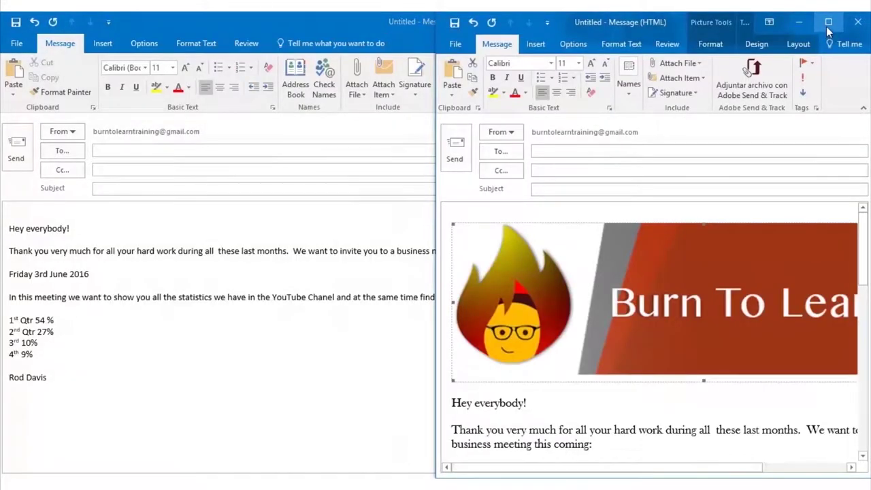
pyautogui.click(826, 26)
pyautogui.scroll(-1, 759, 290)
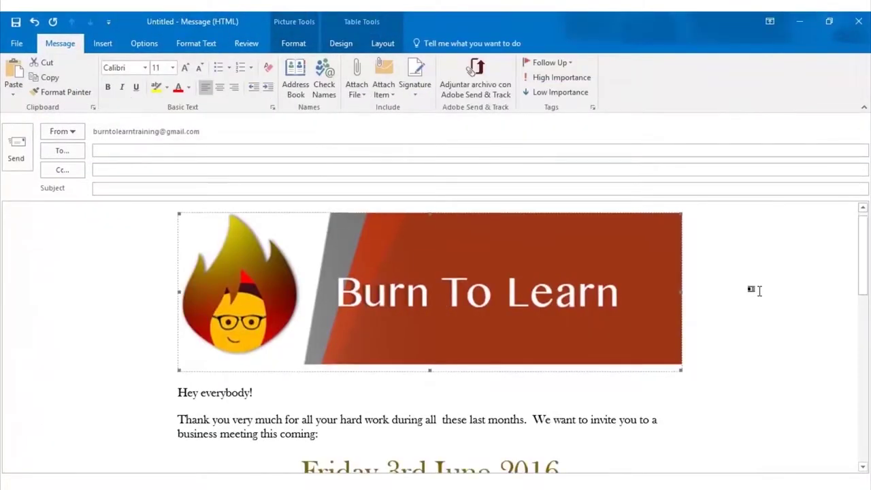
pyautogui.scroll(-3, 759, 290)
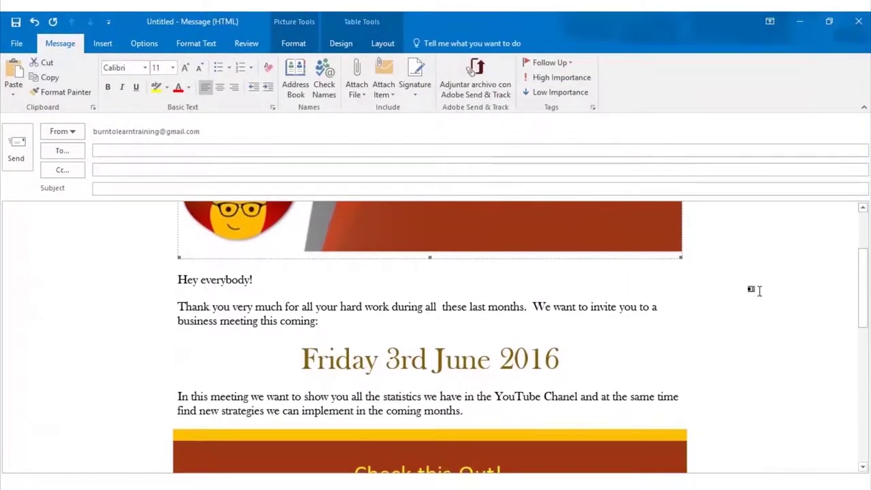
pyautogui.scroll(-1, 759, 291)
pyautogui.scroll(-4, 759, 290)
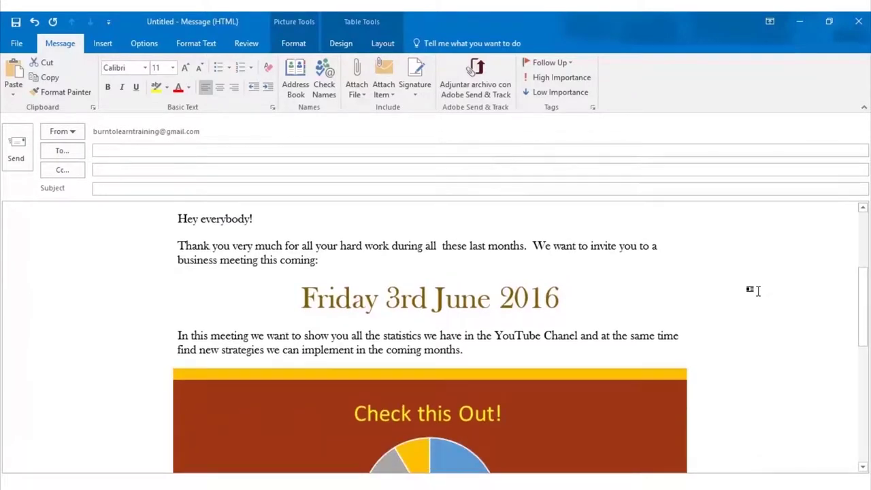
pyautogui.scroll(-4, 757, 290)
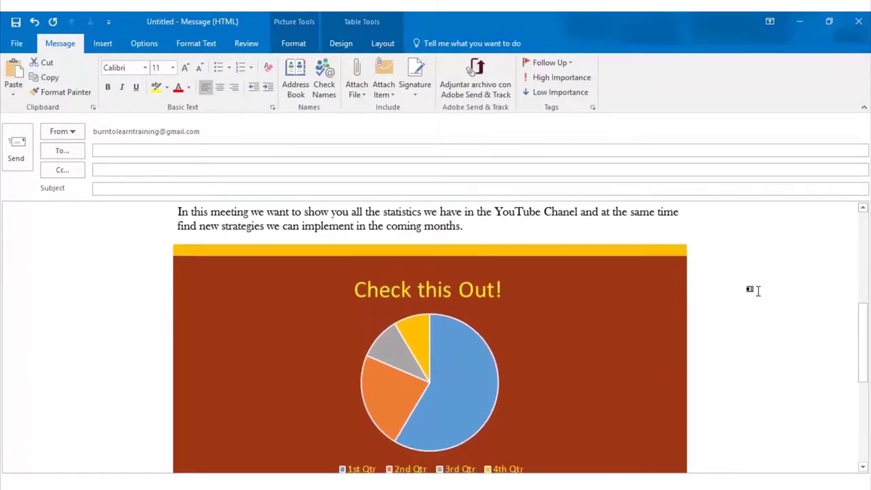
pyautogui.scroll(-3, 757, 290)
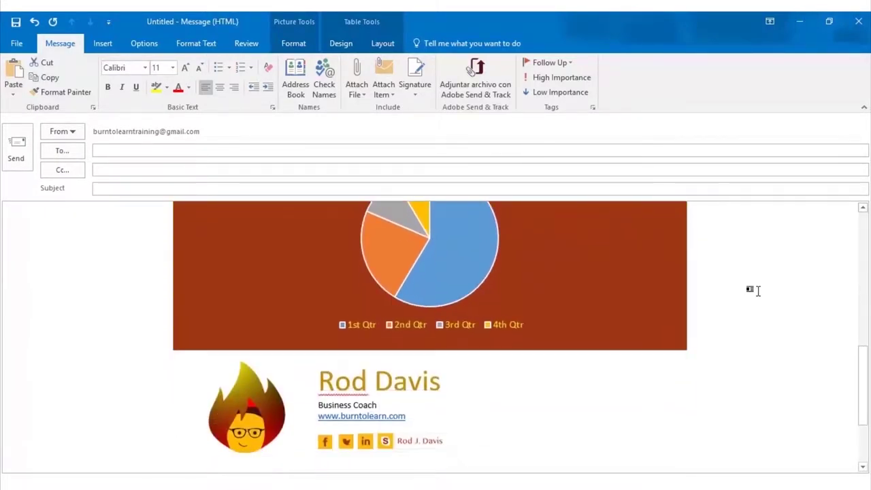
pyautogui.scroll(-1, 767, 271)
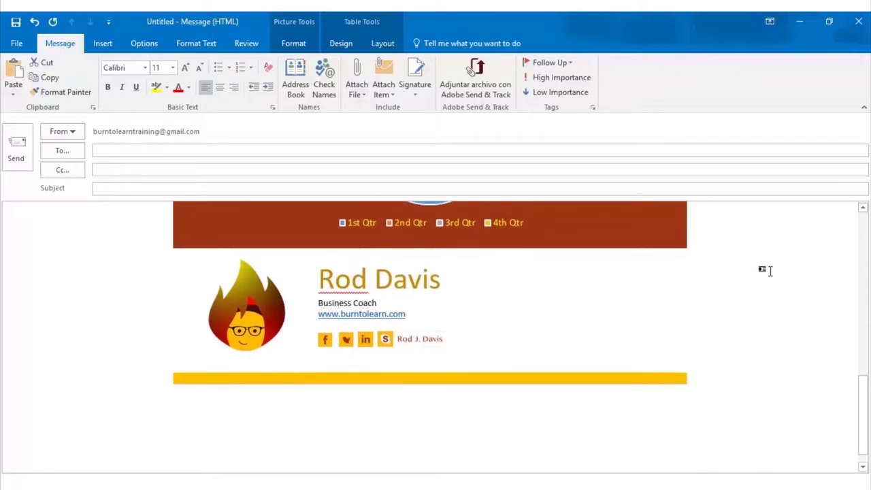
pyautogui.scroll(3, 767, 271)
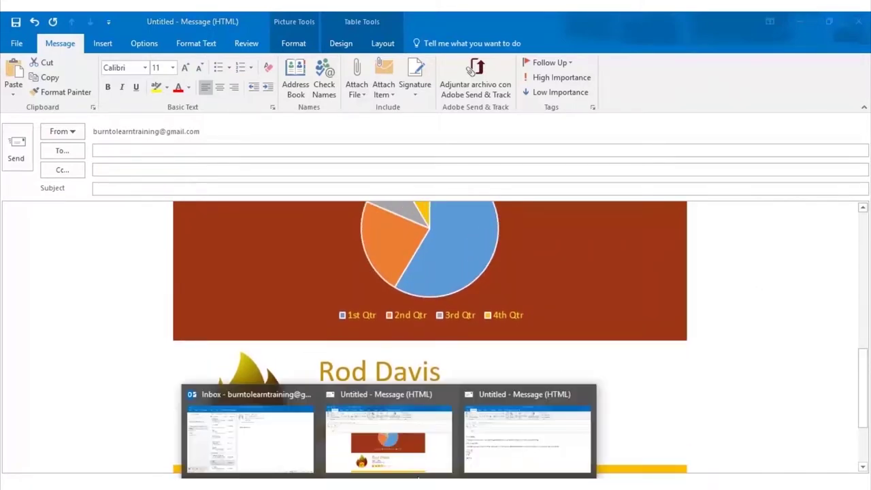
# Snap the styled invitation to the right half and the plain-text draft to the left
pyautogui.click(527, 392)
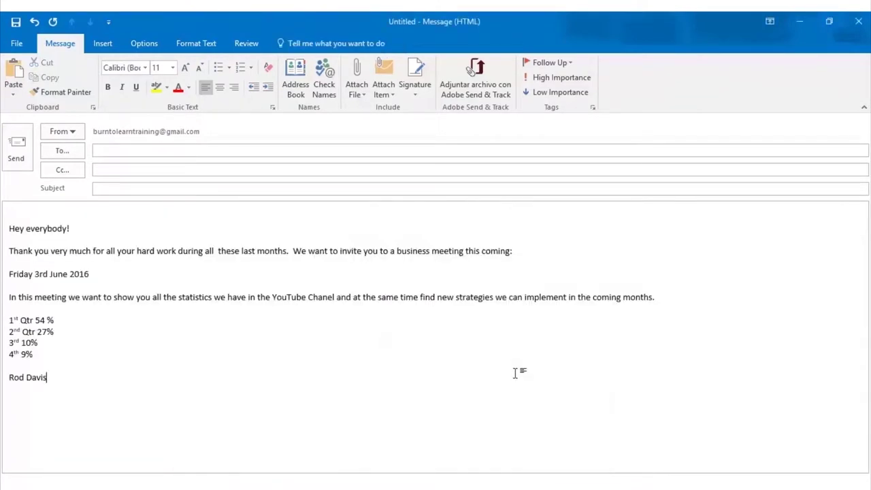
pyautogui.click(829, 21)
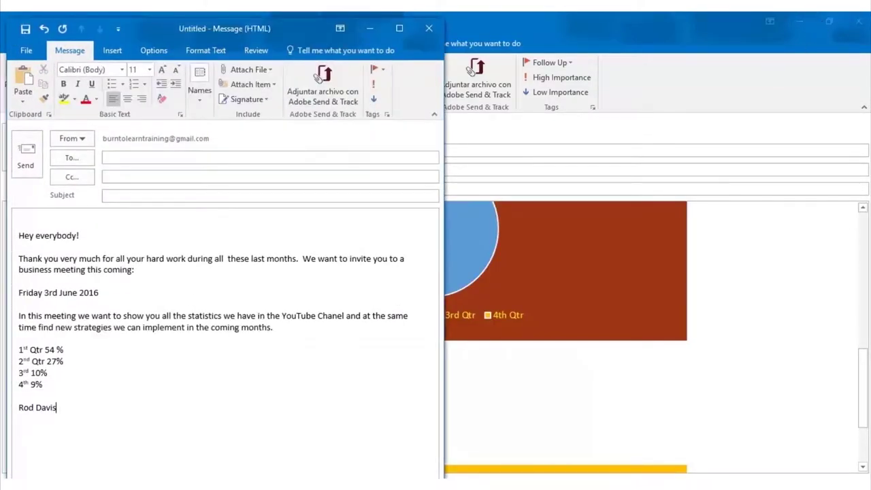
pyautogui.moveTo(397, 470)
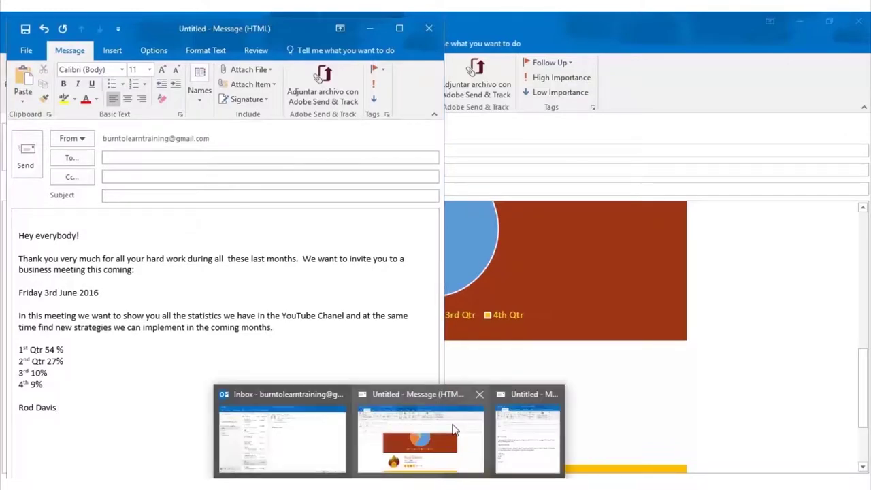
pyautogui.click(450, 428)
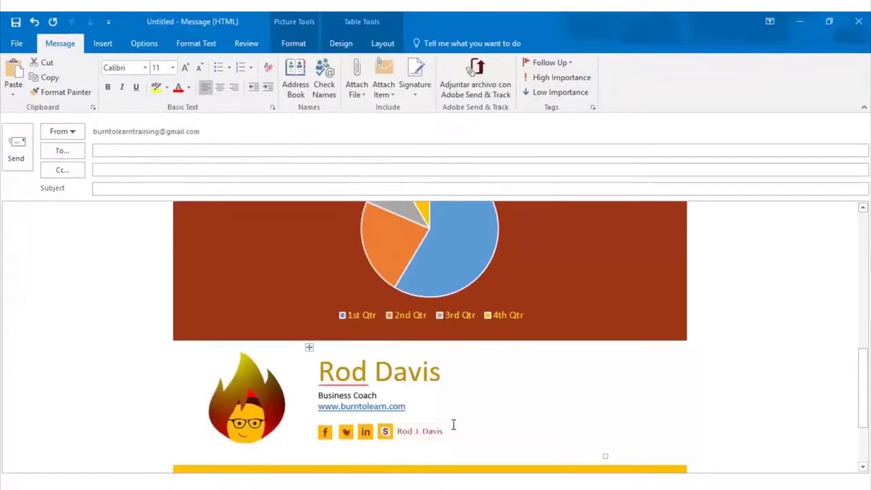
pyautogui.press('super+Right')
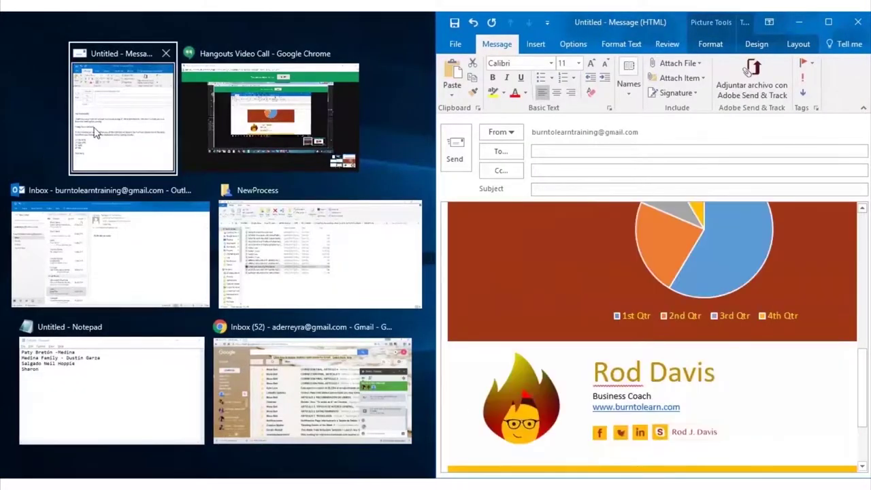
pyautogui.click(95, 133)
# Scroll through the styled invitation to compare it against the plain-text draft
pyautogui.scroll(1, 636, 314)
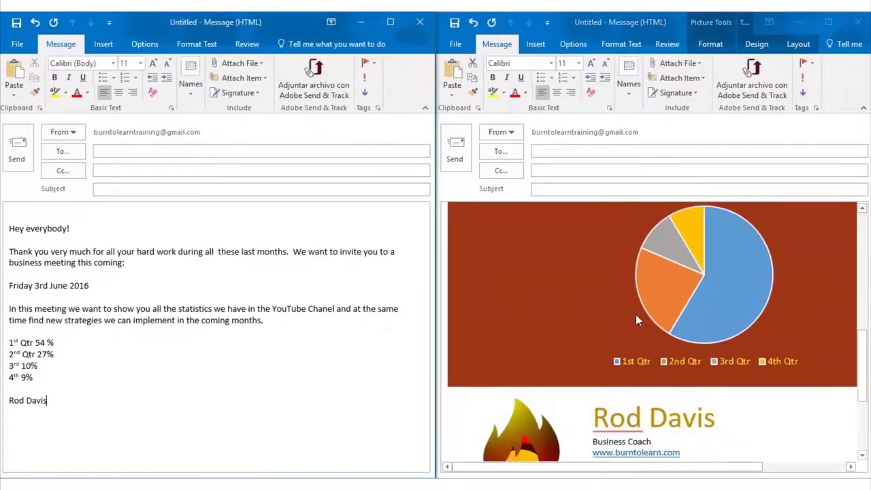
pyautogui.scroll(6, 635, 315)
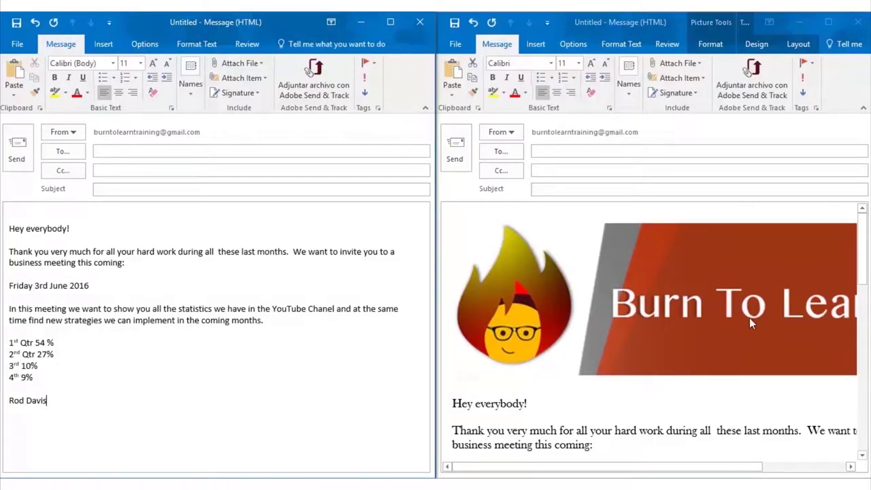
pyautogui.scroll(-3, 736, 325)
pyautogui.scroll(-9, 736, 331)
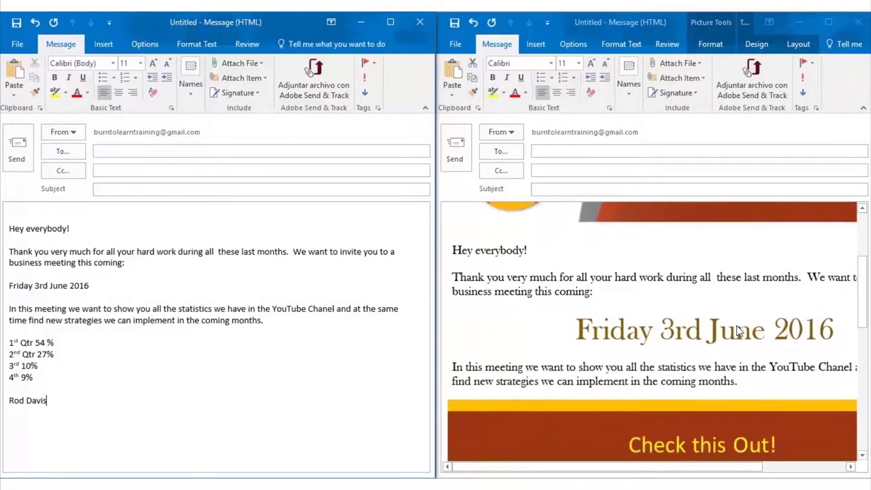
pyautogui.scroll(-4, 739, 330)
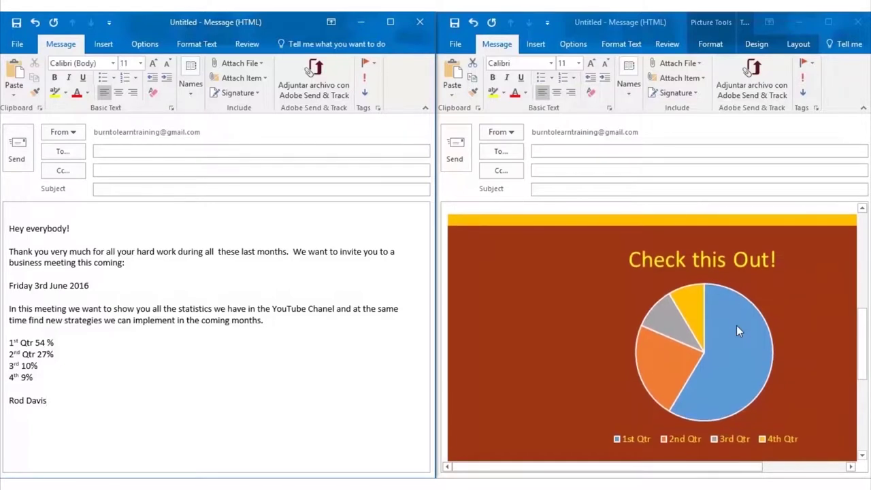
pyautogui.scroll(-2, 739, 331)
pyautogui.scroll(-2, 739, 330)
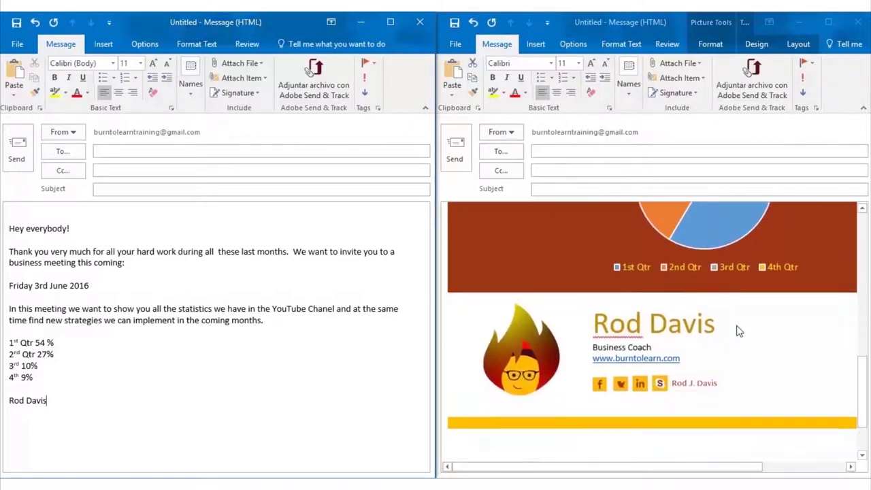
pyautogui.scroll(-1, 739, 331)
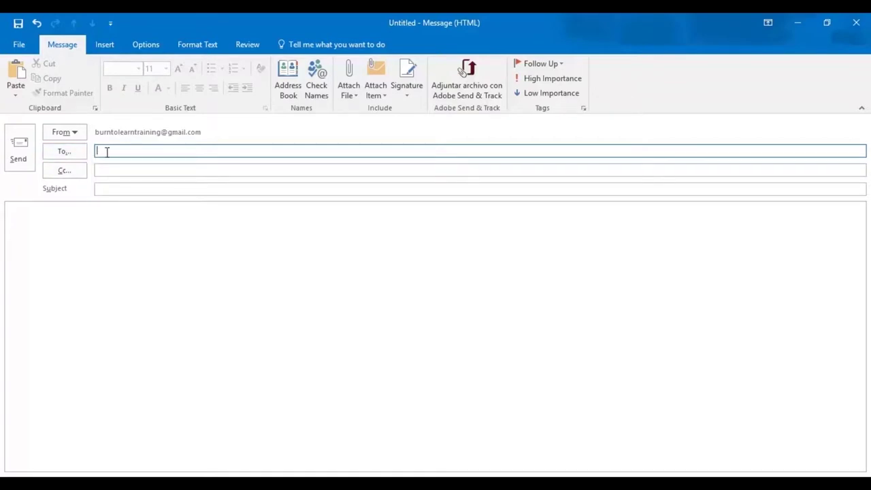
# Address the new message to the first recipient's Gmail address using the autocomplete suggestion
pyautogui.write('a')
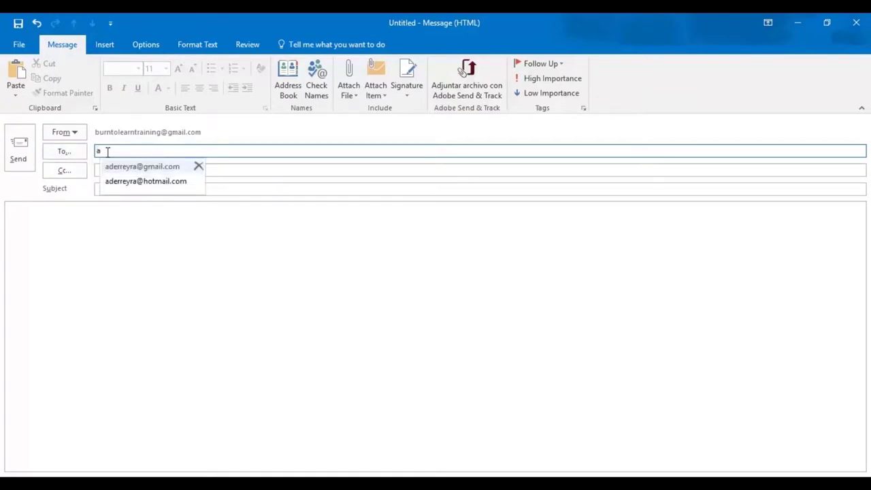
pyautogui.write('der')
pyautogui.click(123, 166)
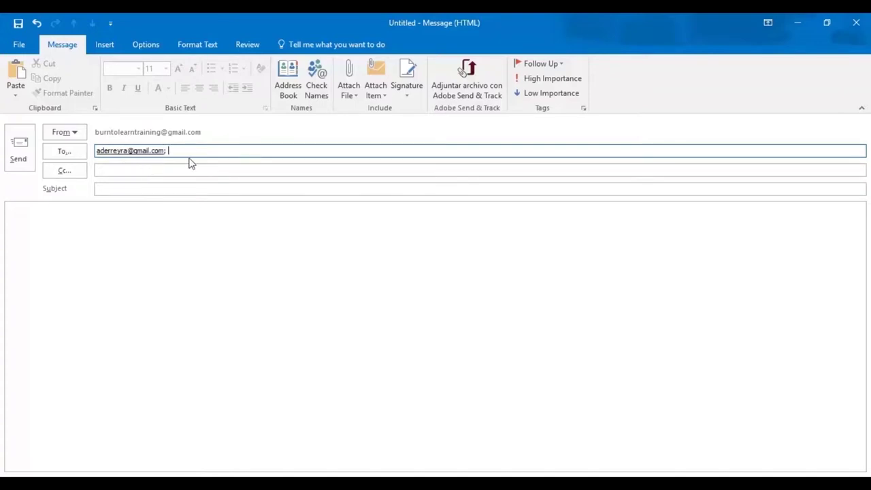
pyautogui.click(285, 73)
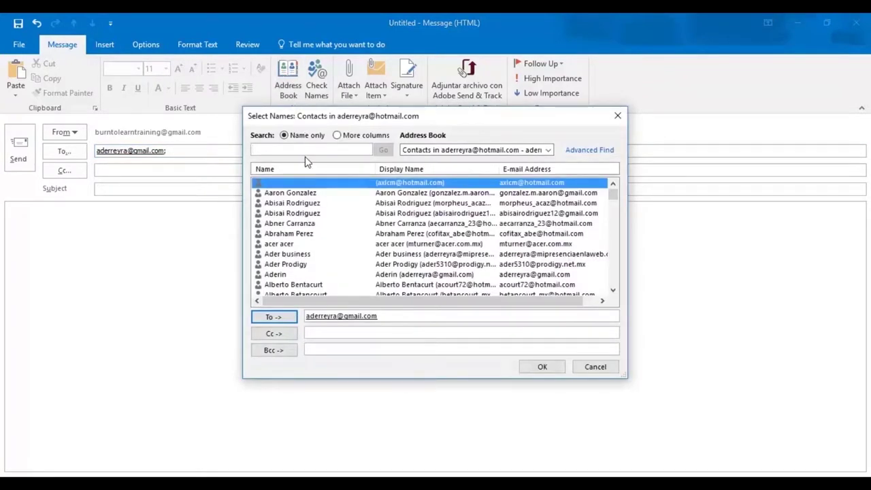
# Search the address book for the second contact and add them to the To line
pyautogui.scroll(-3, 353, 244)
pyautogui.scroll(-6, 352, 244)
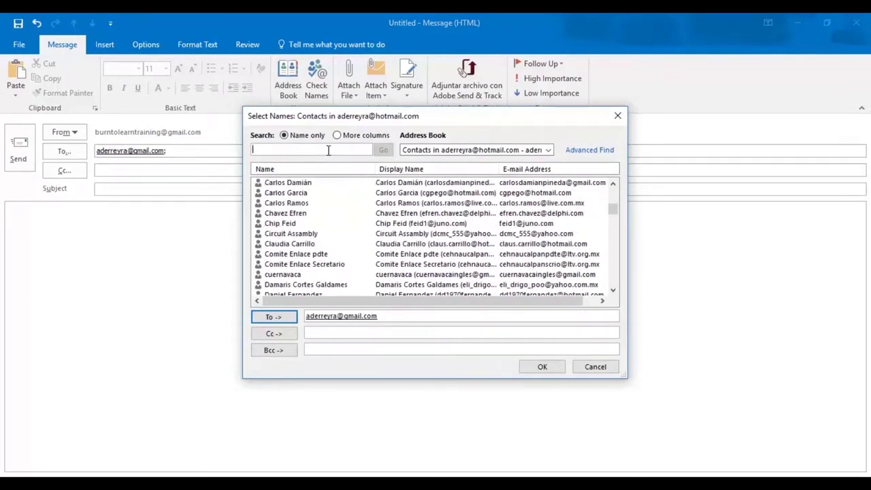
pyautogui.write('dus')
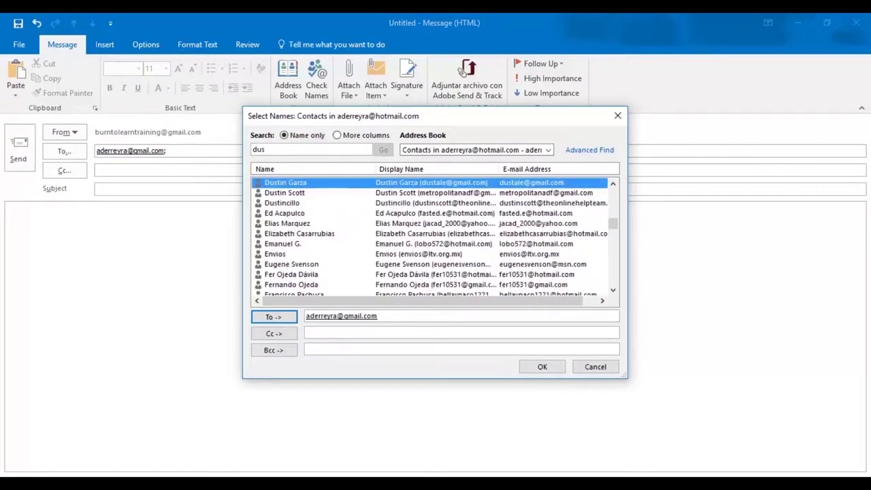
pyautogui.doubleClick(323, 184)
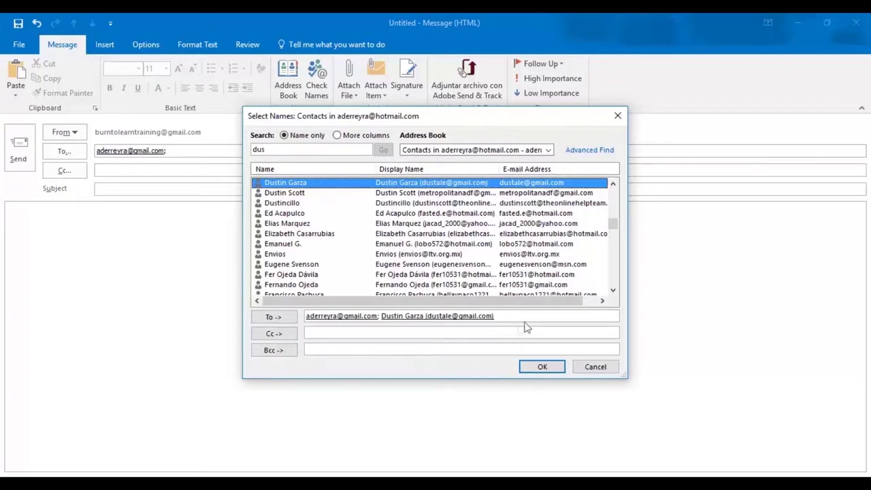
pyautogui.click(540, 368)
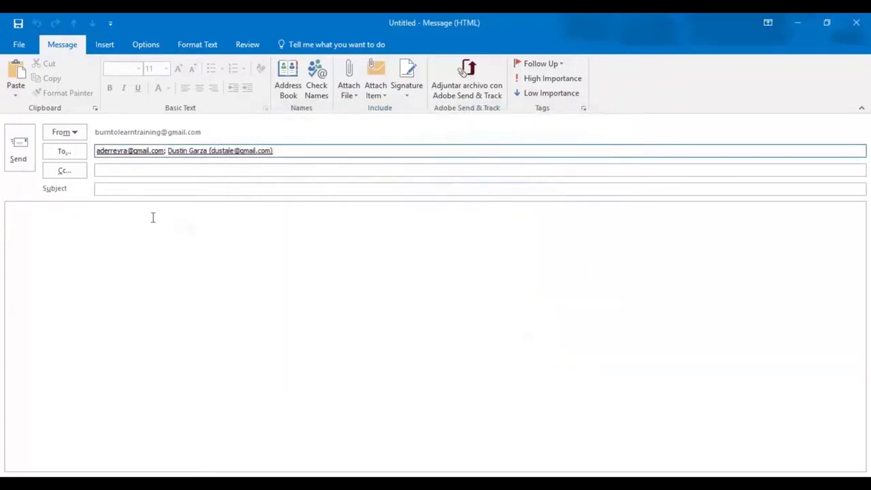
pyautogui.click(117, 171)
pyautogui.click(317, 153)
# Put the sender's own Gmail address on the Cc line via autocomplete
pyautogui.click(242, 168)
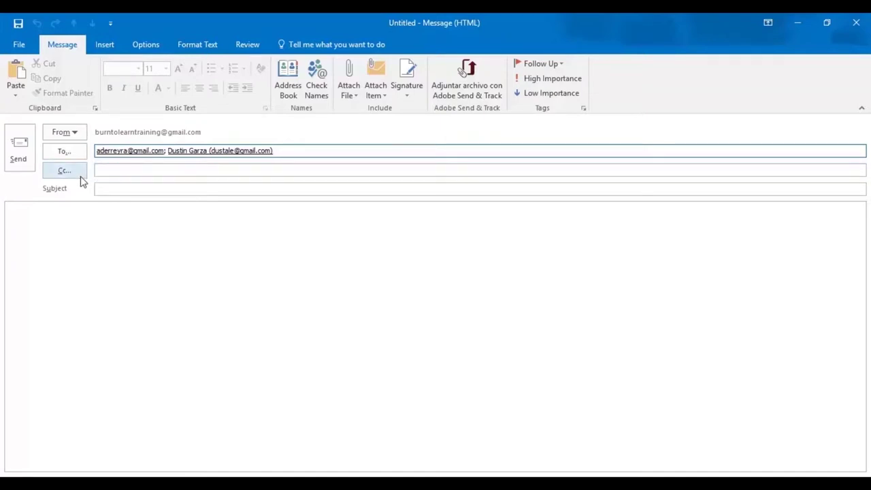
pyautogui.click(97, 170)
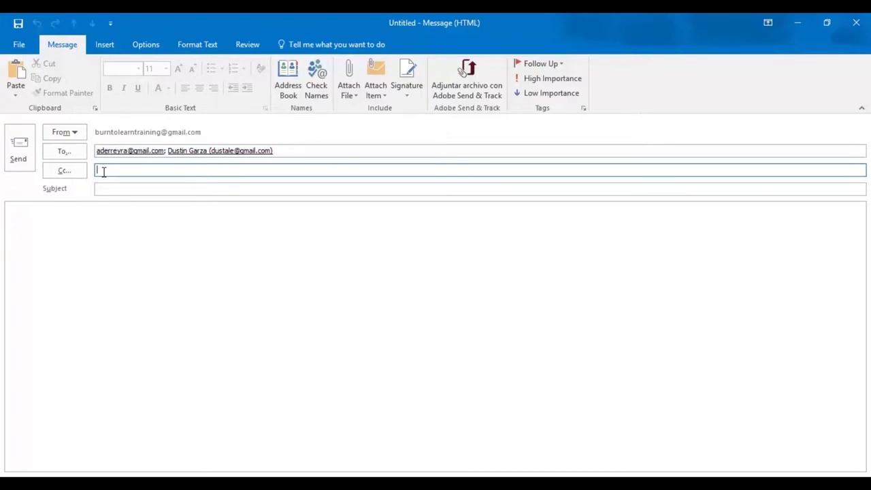
pyautogui.write('b')
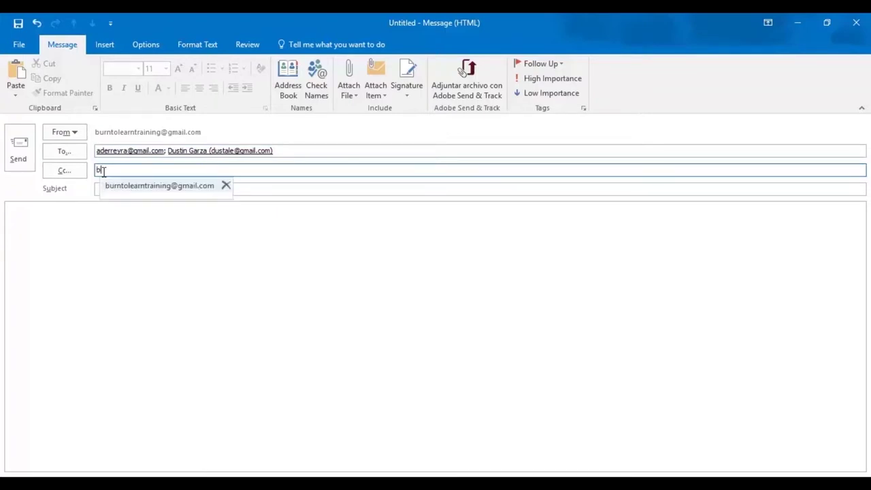
pyautogui.write('u')
pyautogui.click(155, 188)
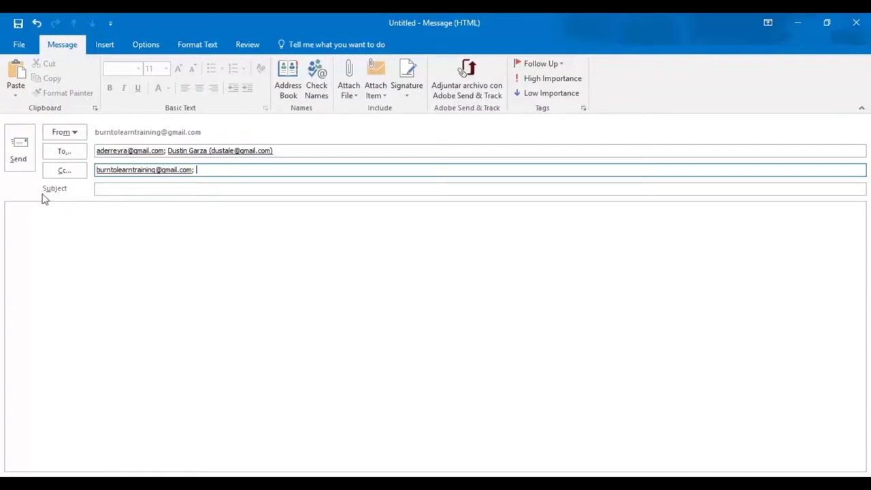
# Enter 'Hey Friends check this out' as the message subject
pyautogui.click(114, 191)
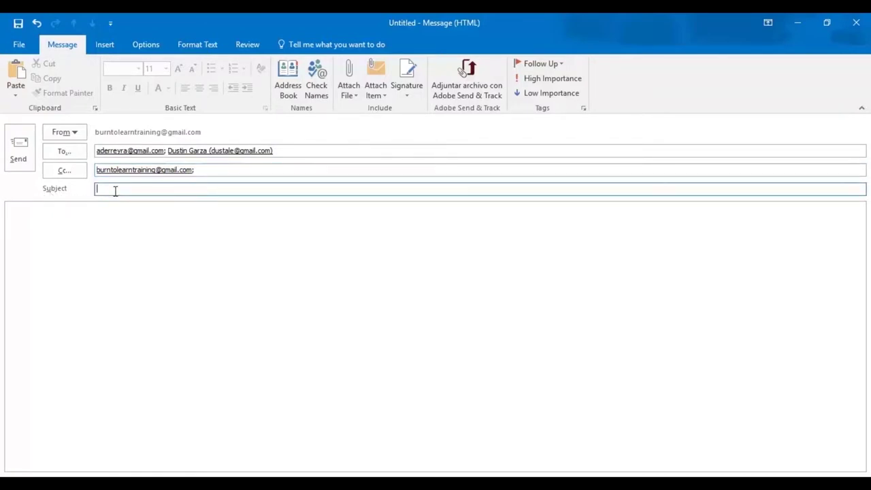
pyautogui.write('Hey Friends check this out')
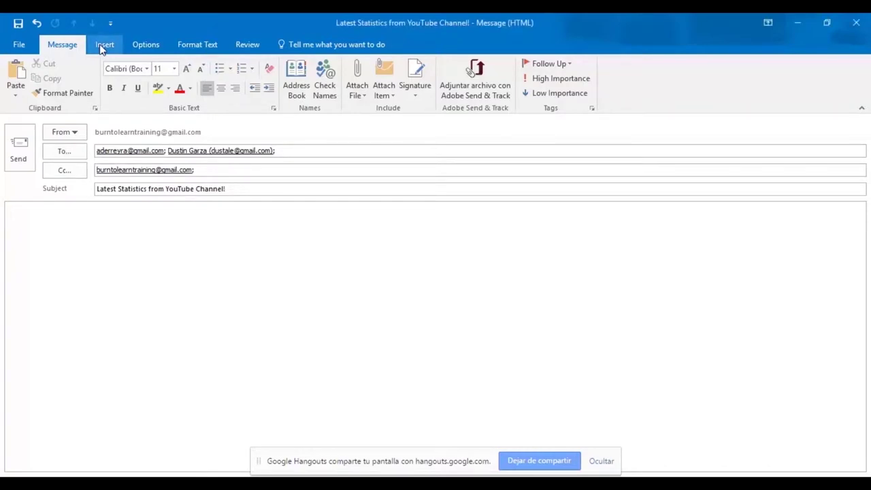
pyautogui.click(104, 45)
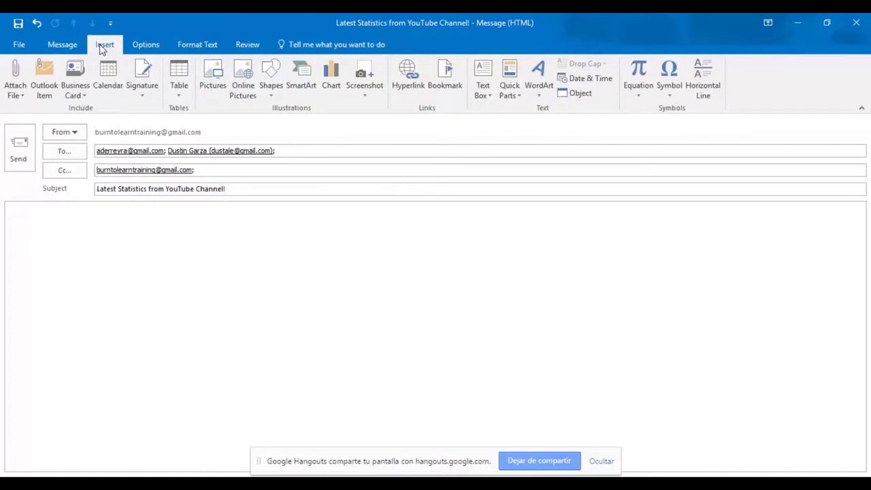
# Insert a one-column, six-row table into the message body and centre it
pyautogui.click(180, 99)
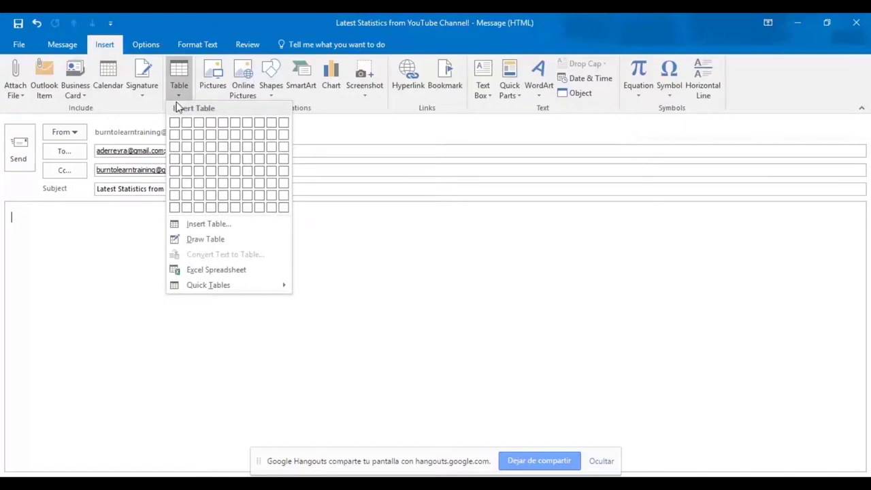
pyautogui.click(173, 184)
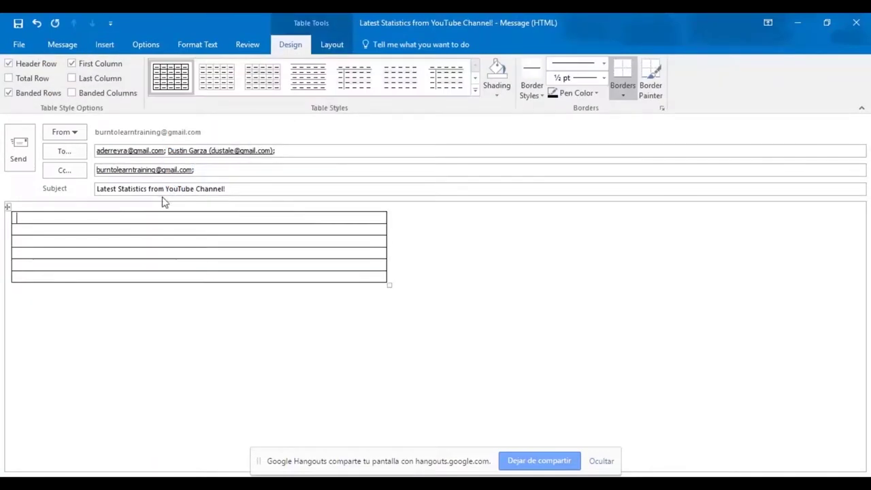
pyautogui.click(7, 205)
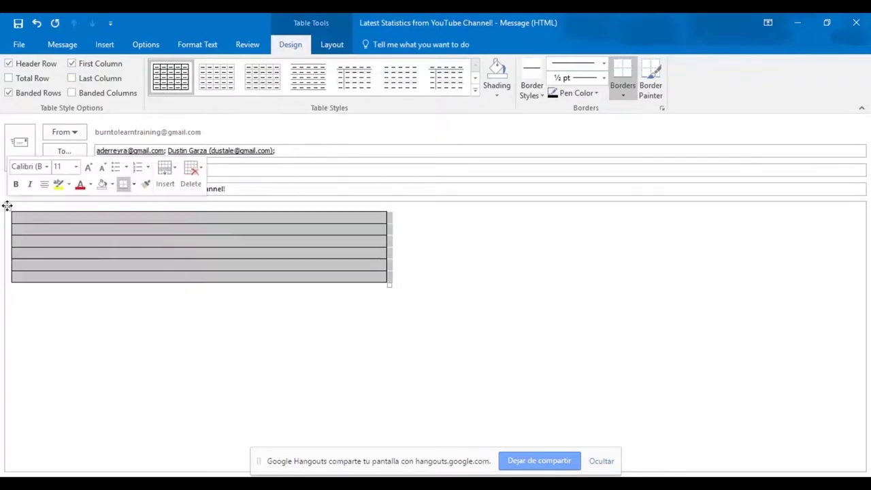
pyautogui.click(43, 188)
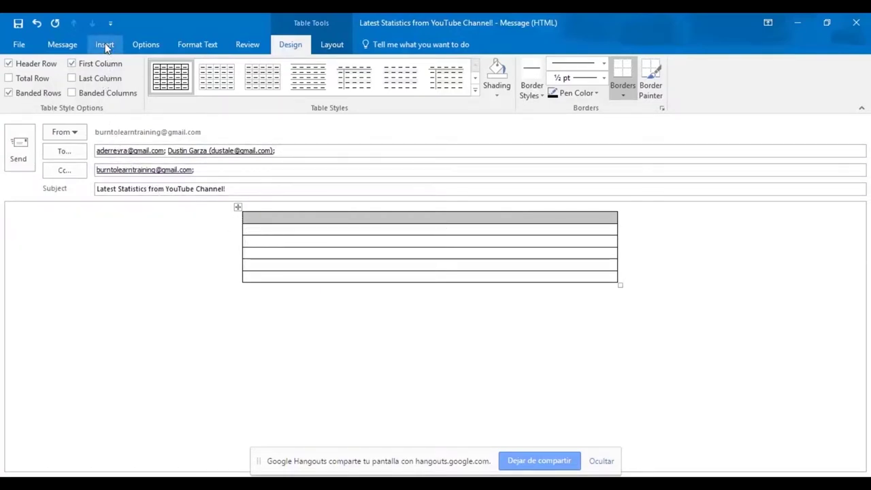
pyautogui.click(105, 45)
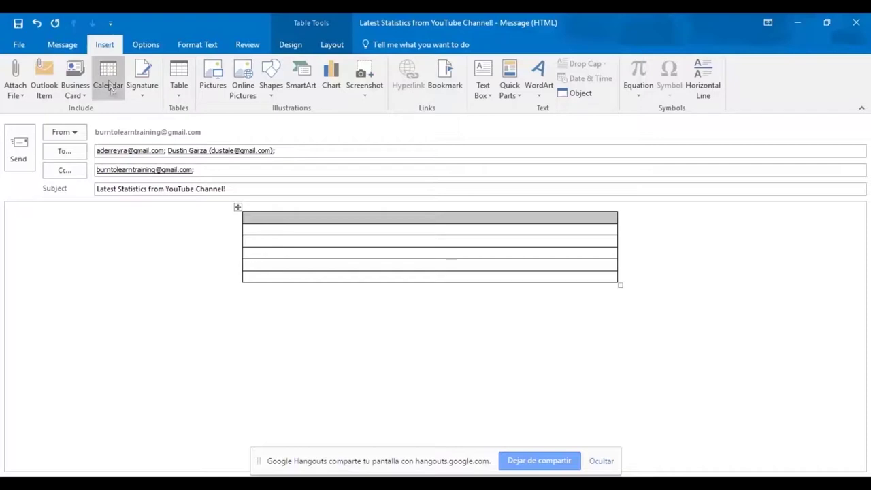
pyautogui.click(213, 82)
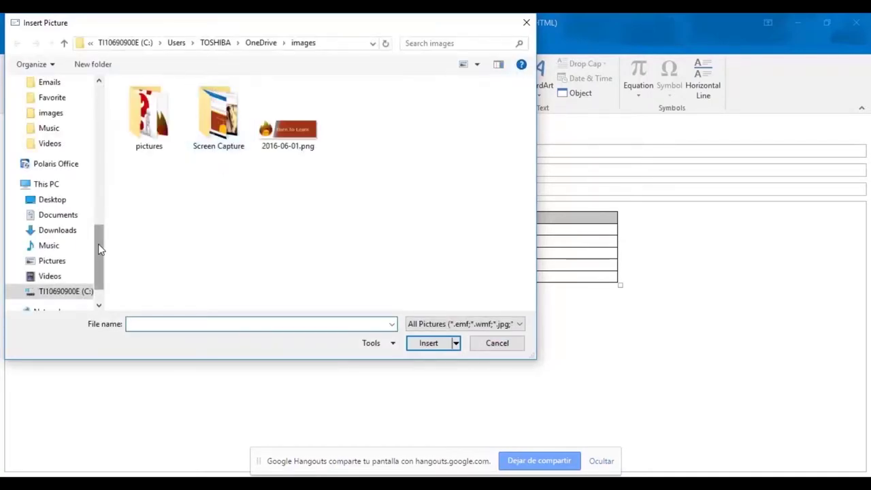
# Insert the 2016-06-01.png banner from the OneDrive images folder into the table
pyautogui.moveTo(98, 244); pyautogui.dragTo(92, 211)
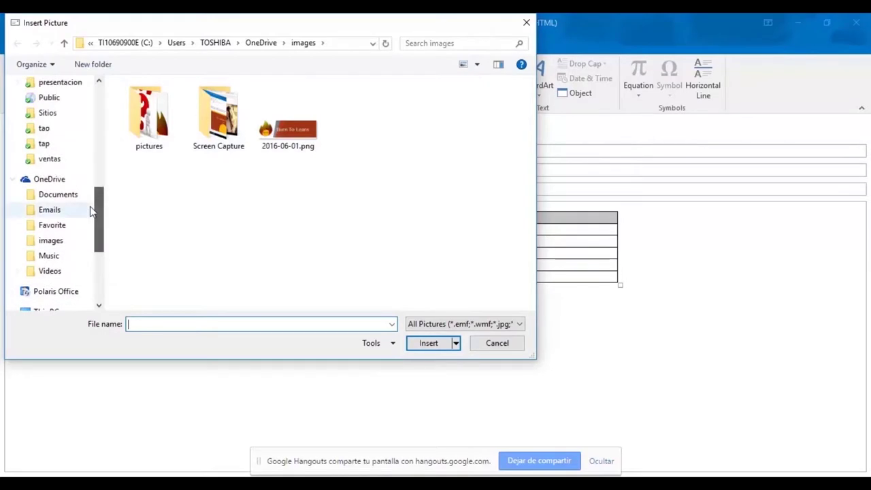
pyautogui.click(52, 242)
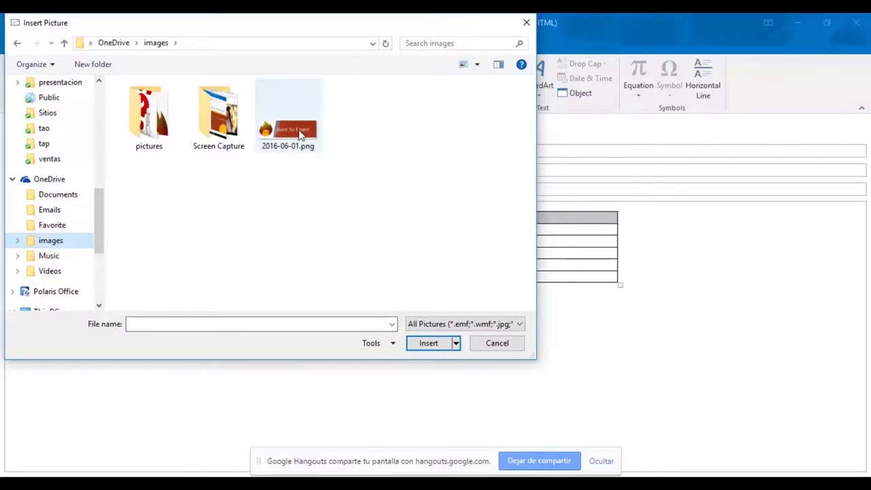
pyautogui.click(299, 134)
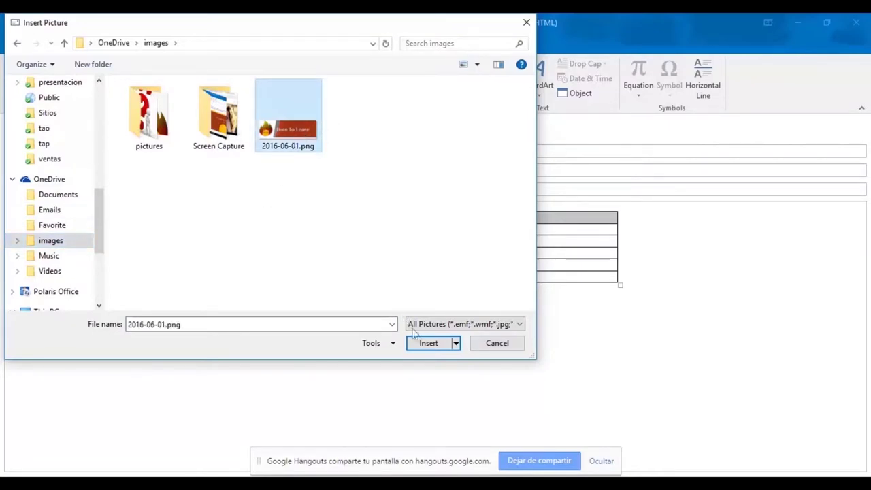
pyautogui.doubleClick(278, 117)
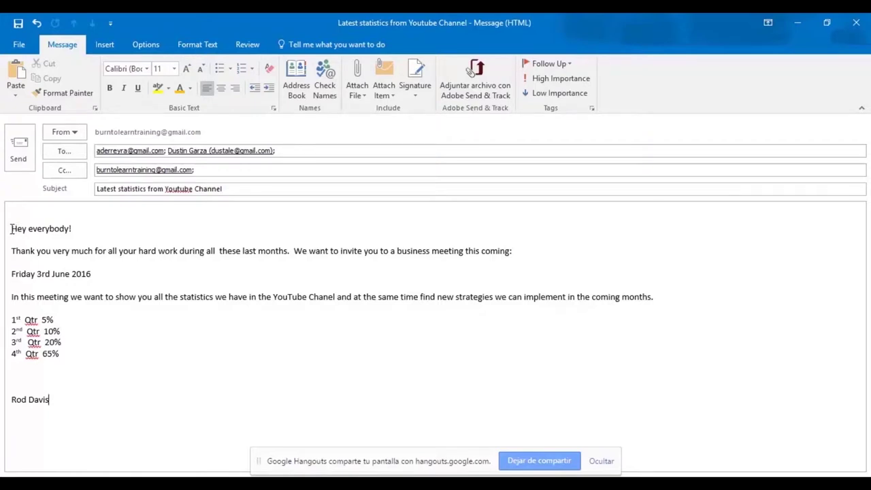
# Copy the greeting-to-meeting paragraphs from the plain draft and paste them, merging formatting, below the banner
pyautogui.moveTo(11, 228); pyautogui.dragTo(680, 295)
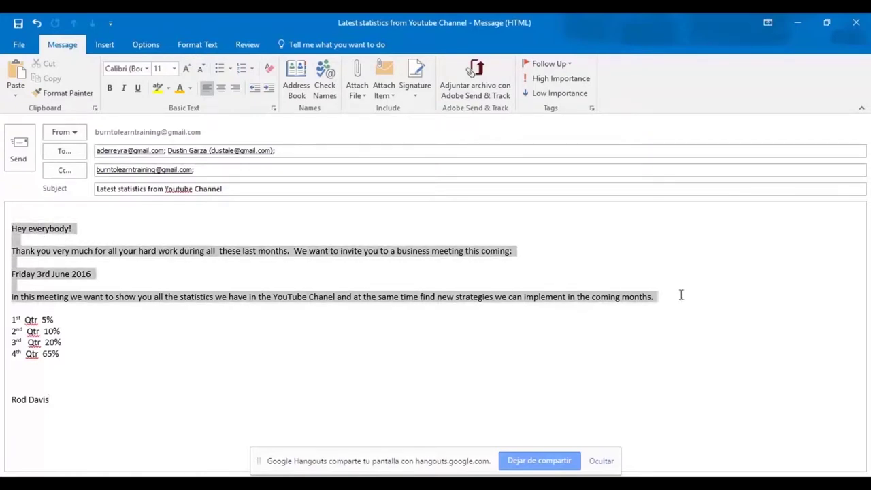
pyautogui.rightClick(638, 295)
pyautogui.click(666, 317)
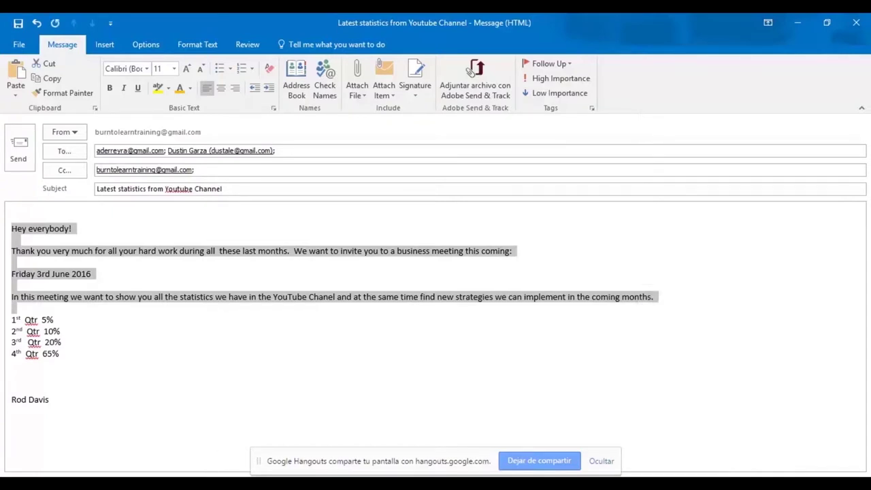
pyautogui.moveTo(389, 485)
pyautogui.click(388, 425)
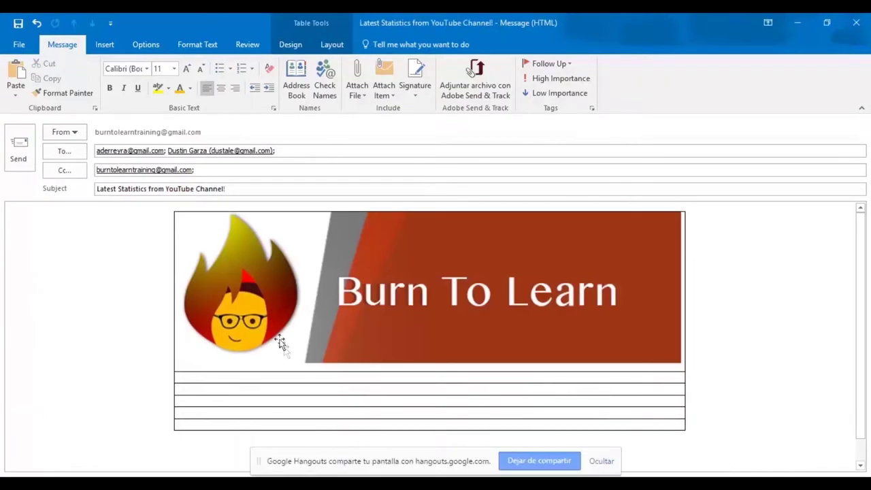
pyautogui.click(206, 373)
pyautogui.rightClick(200, 377)
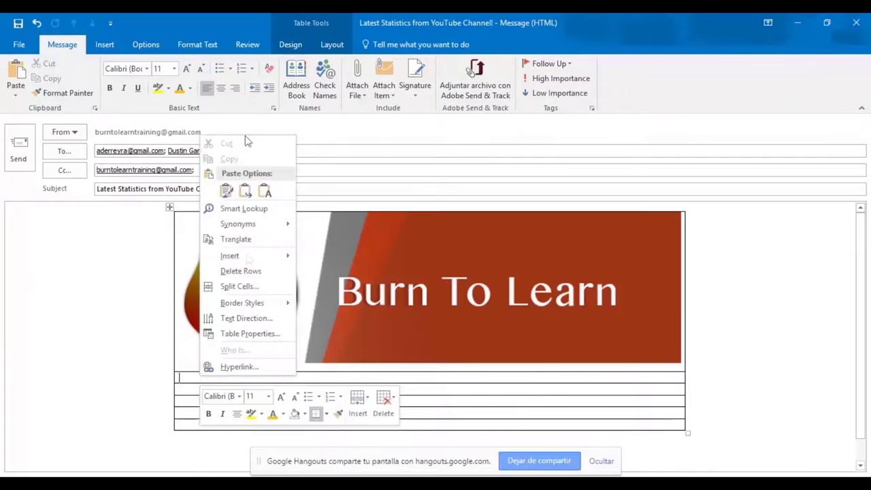
pyautogui.click(246, 194)
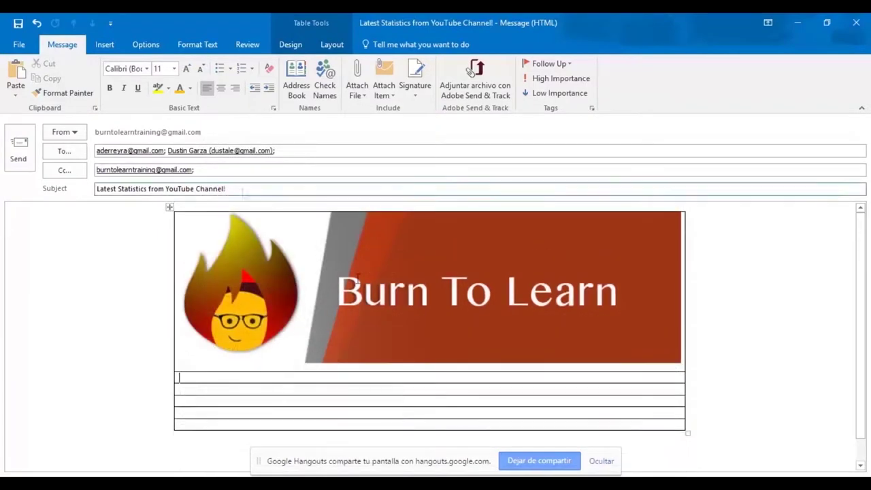
pyautogui.scroll(-3, 486, 382)
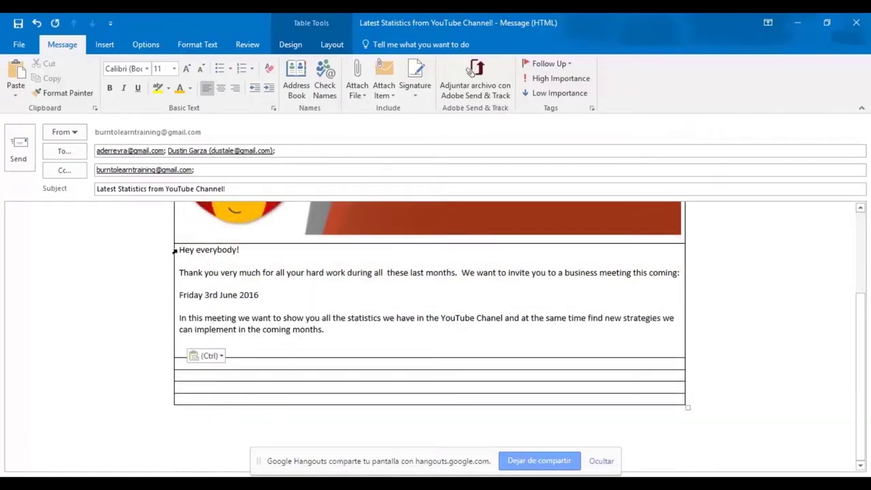
# Set the pasted text from 'Hey everybody!' onward to Baskerville Old Face, size 14
pyautogui.moveTo(179, 250); pyautogui.dragTo(333, 332)
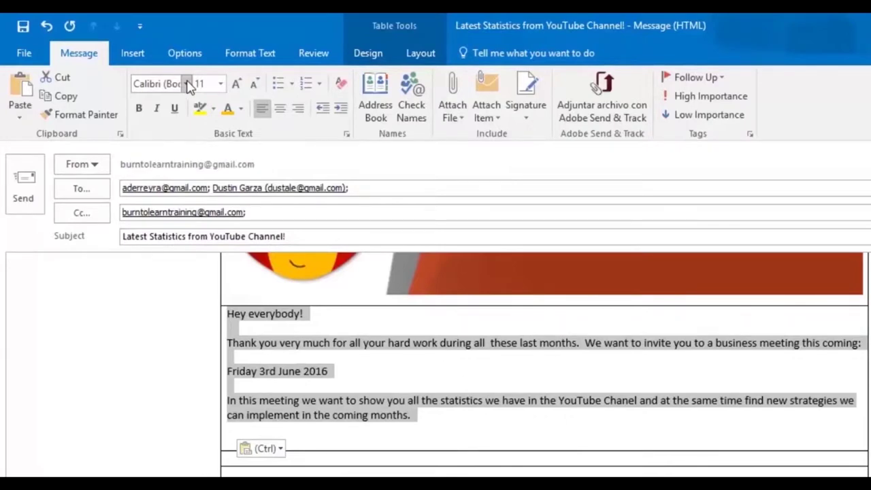
pyautogui.click(187, 83)
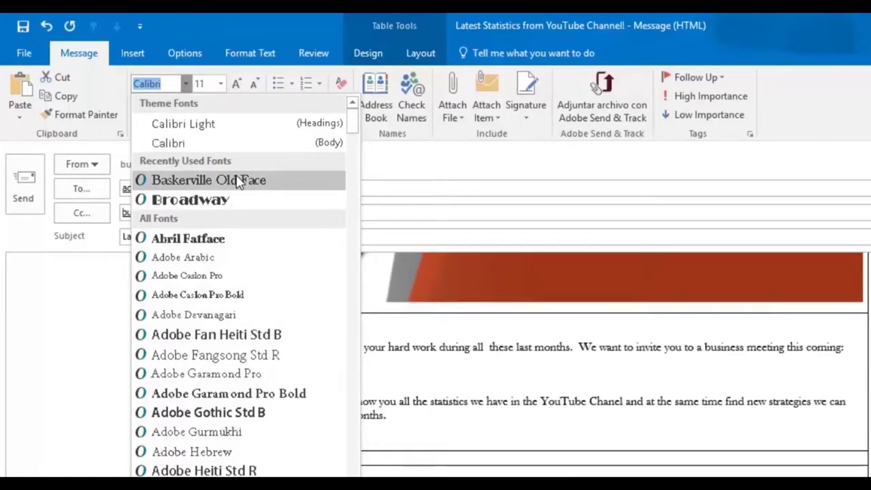
pyautogui.click(238, 180)
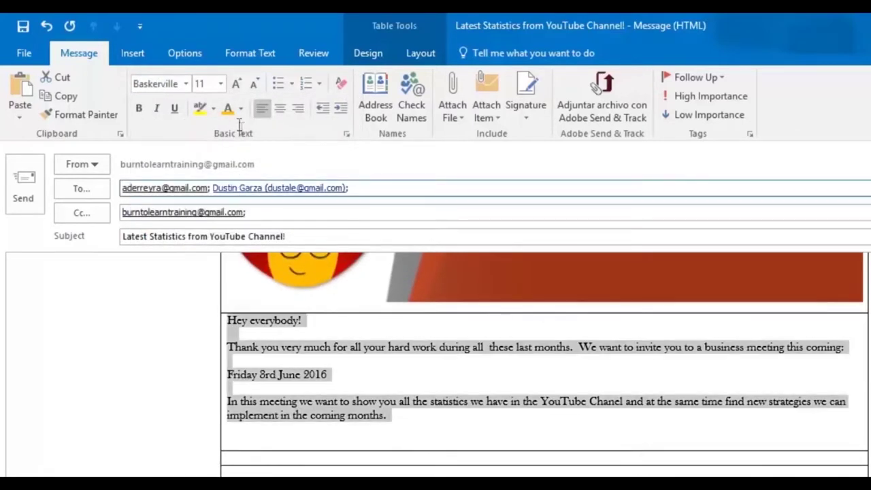
pyautogui.click(221, 84)
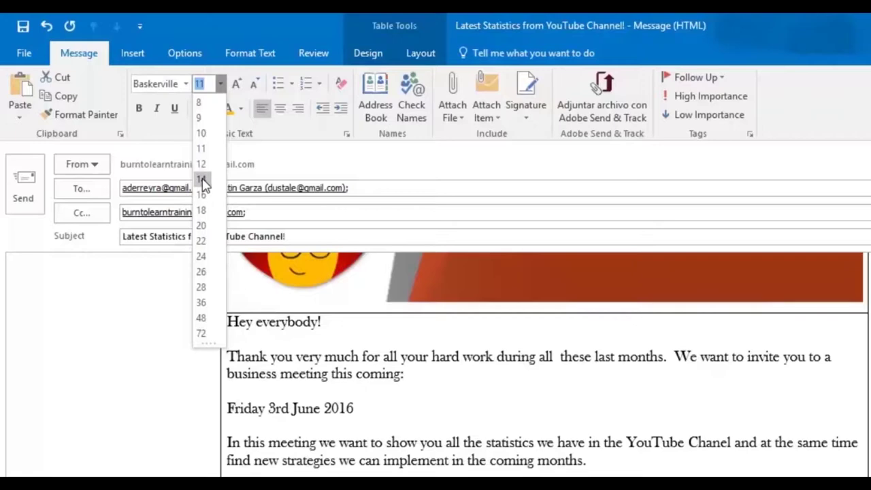
pyautogui.click(201, 180)
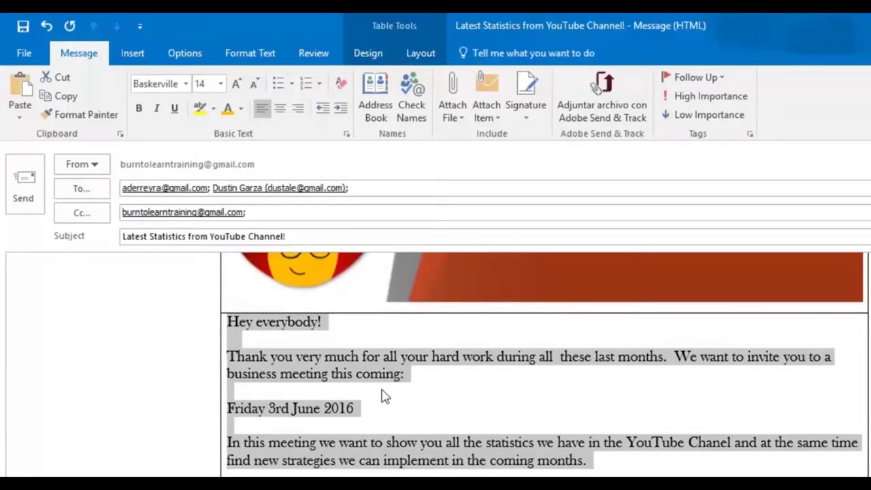
pyautogui.click(382, 395)
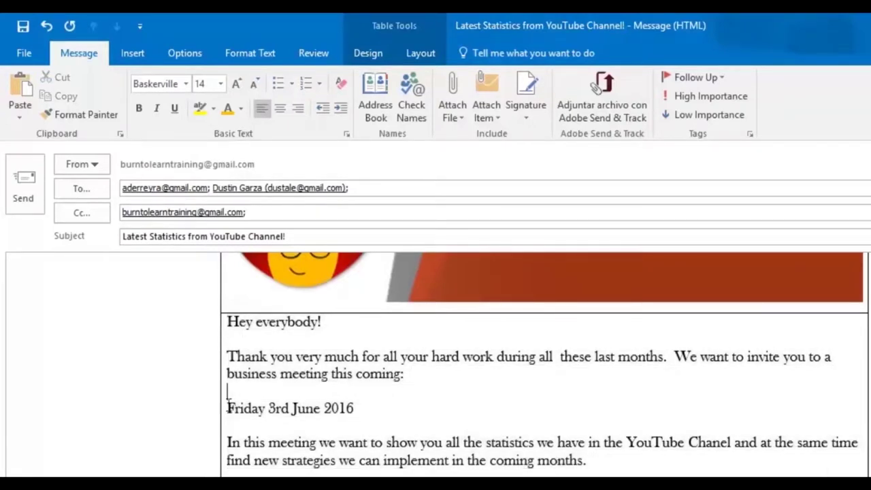
# Make the 'Friday 3rd June 2016' date line gold, size 36 and centred
pyautogui.keyDown('shift'); pyautogui.click(385, 406); pyautogui.keyUp('shift')
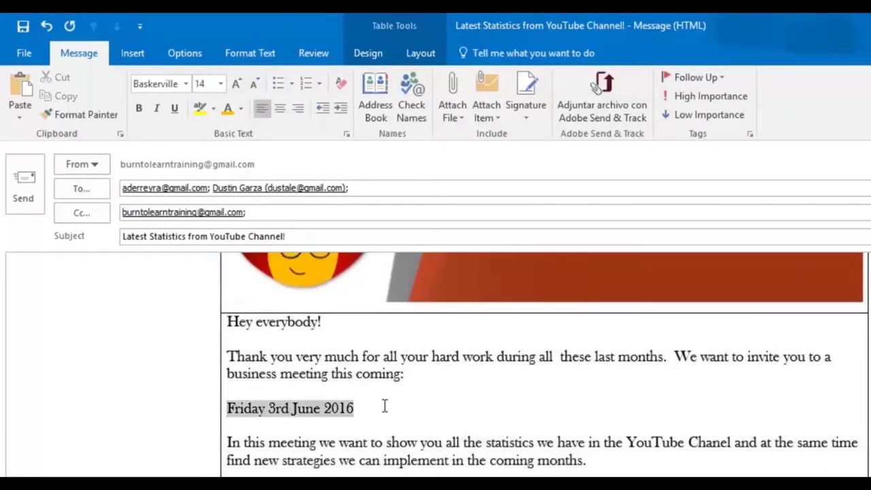
pyautogui.click(240, 108)
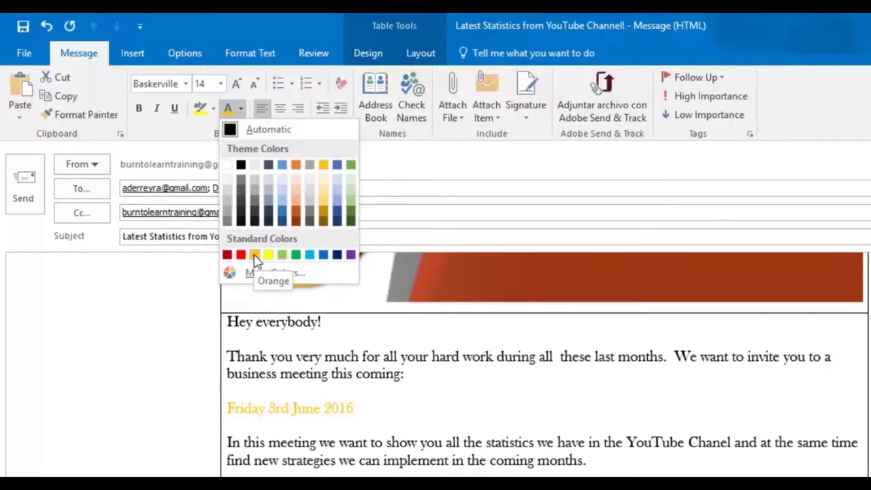
pyautogui.click(325, 215)
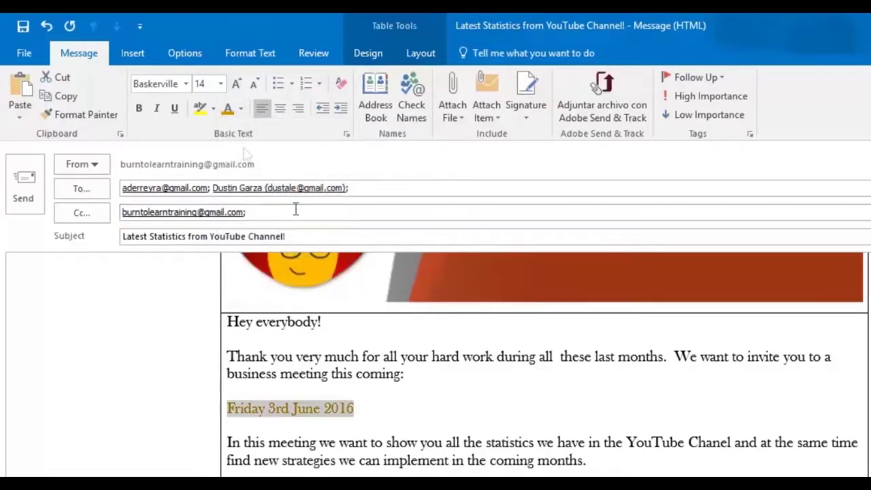
pyautogui.click(221, 83)
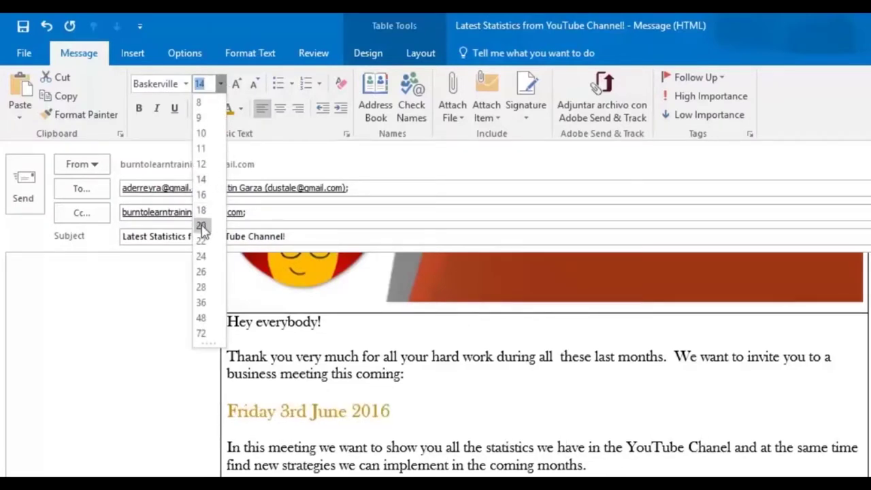
pyautogui.click(201, 303)
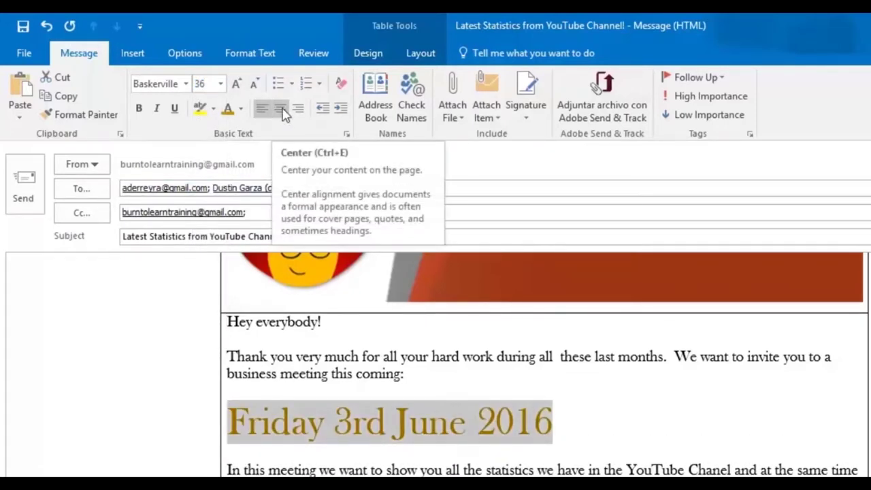
pyautogui.click(282, 111)
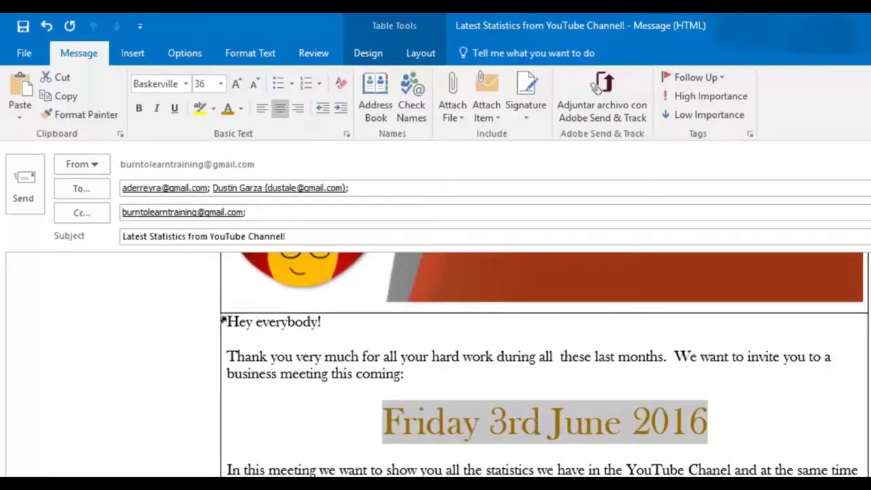
# Add an empty line above 'Hey everybody!' and select the empty table row below
pyautogui.click(228, 322)
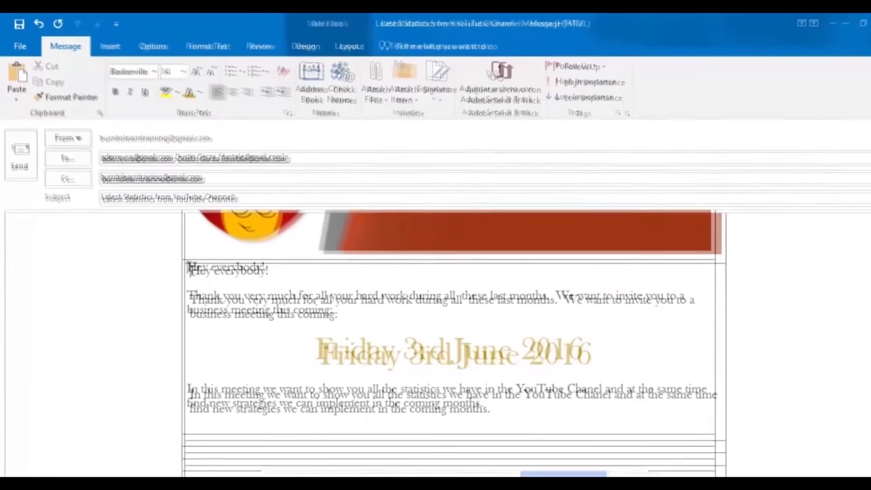
pyautogui.press('Return')
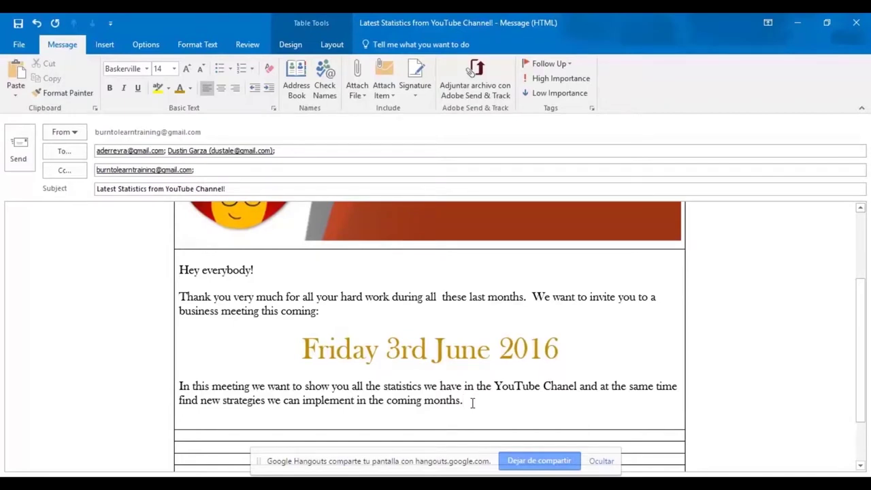
pyautogui.scroll(-2, 471, 402)
pyautogui.click(176, 379)
pyautogui.click(175, 378)
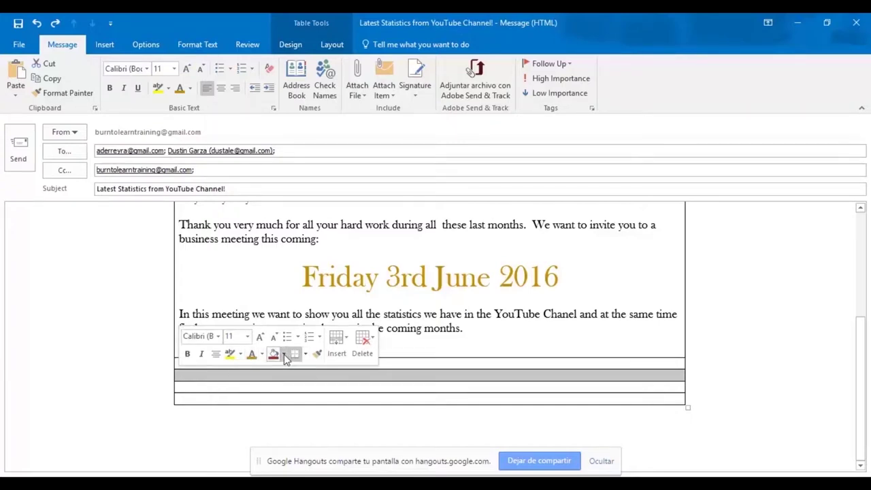
# Fill the selected empty table row with dark red shading
pyautogui.click(285, 355)
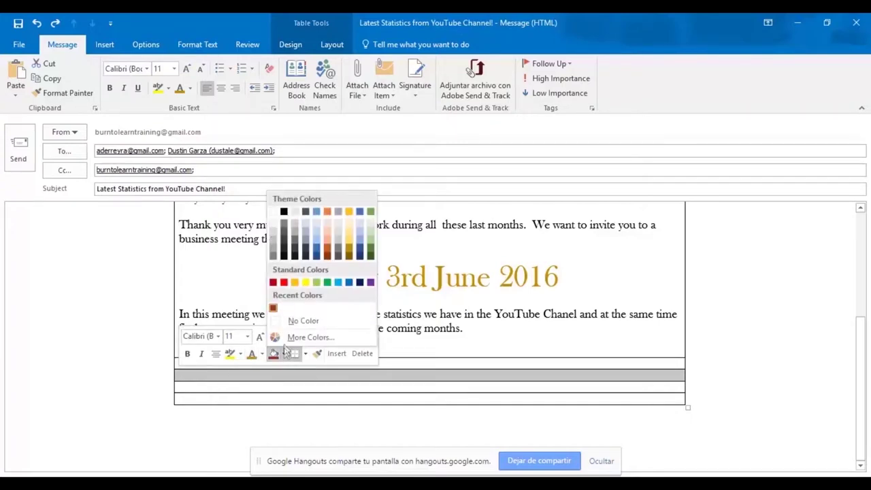
pyautogui.click(273, 309)
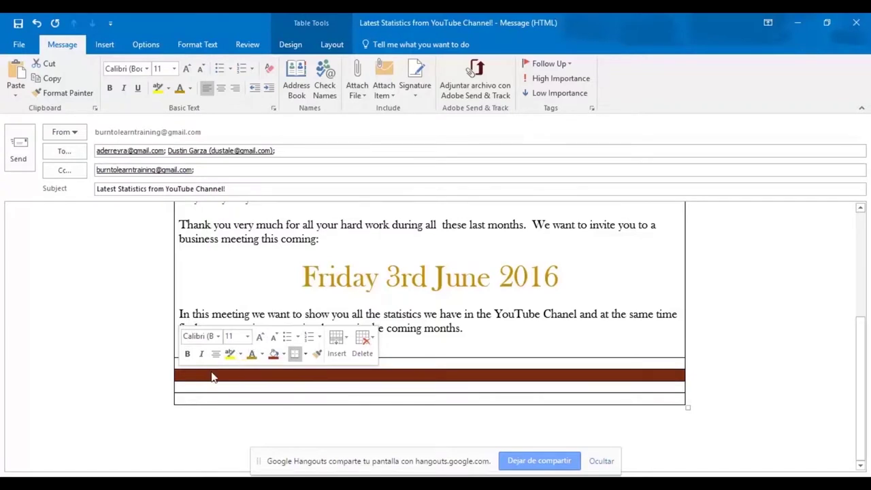
pyautogui.click(212, 377)
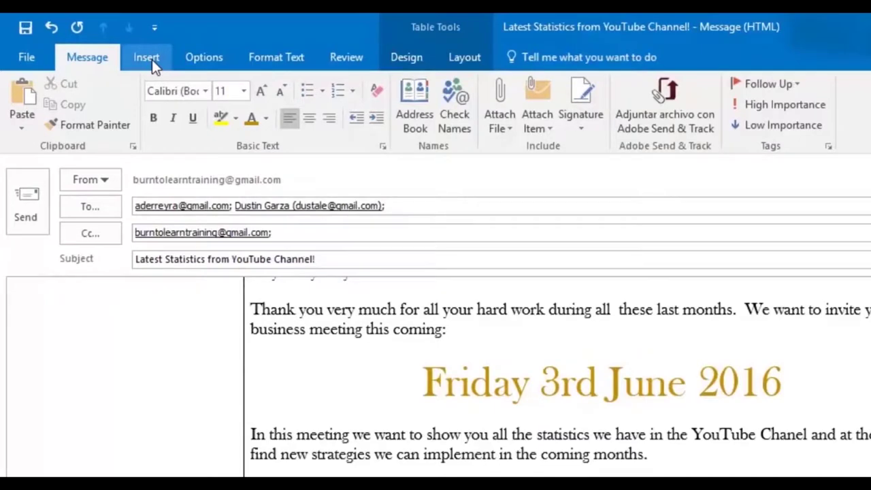
pyautogui.click(152, 59)
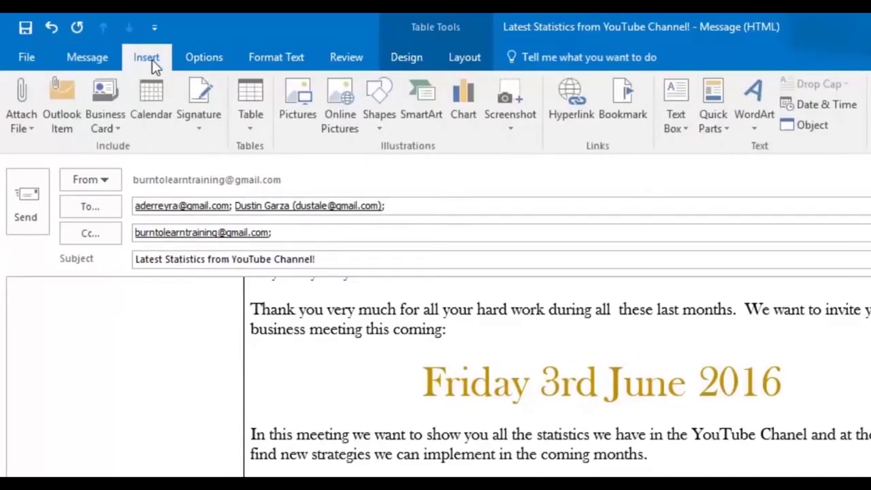
# Browse the chart categories and insert a Pie chart into the dark red row
pyautogui.click(460, 110)
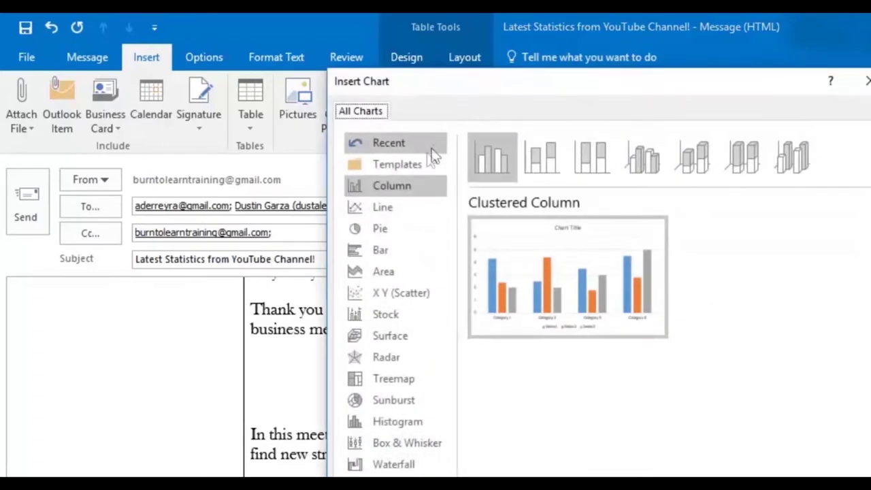
pyautogui.click(397, 210)
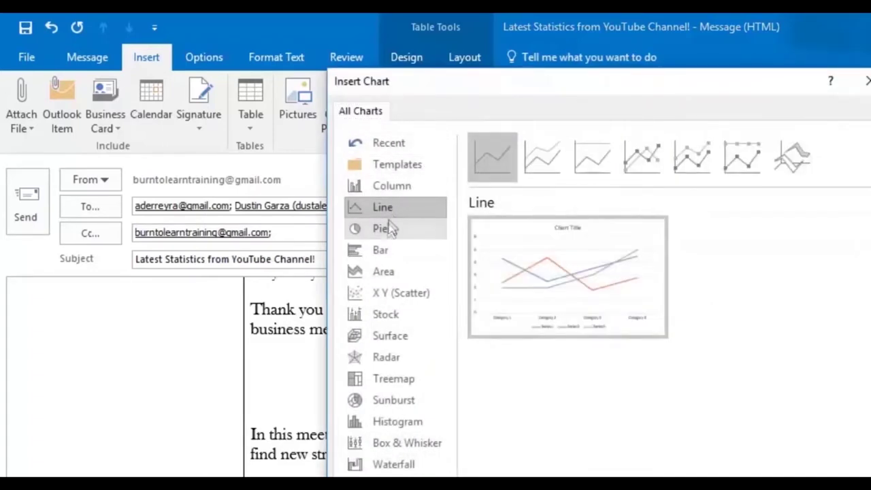
pyautogui.click(381, 252)
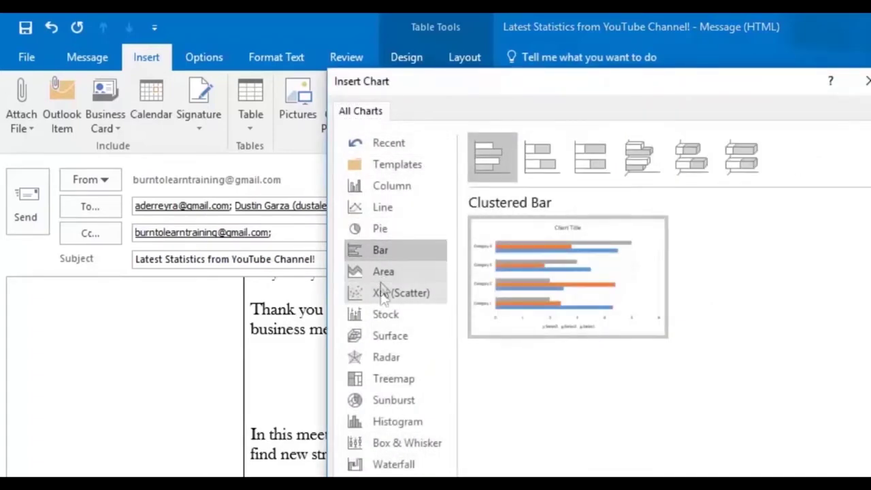
pyautogui.click(379, 312)
pyautogui.click(377, 337)
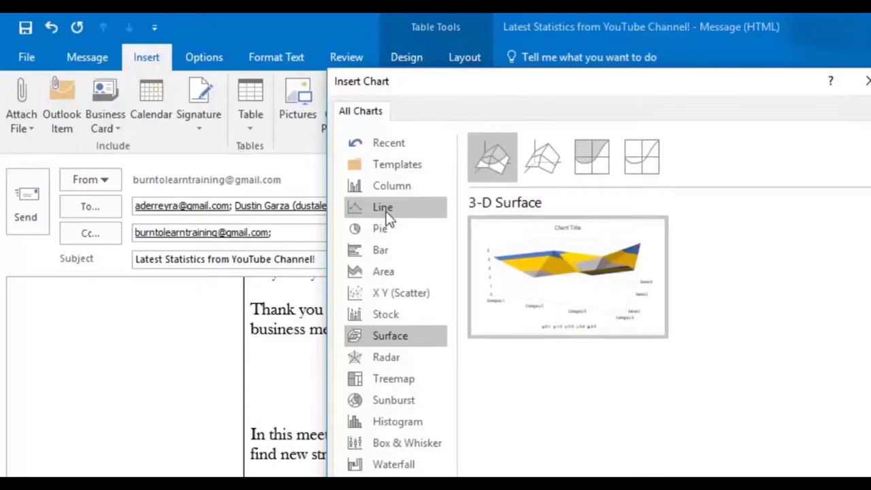
pyautogui.click(383, 230)
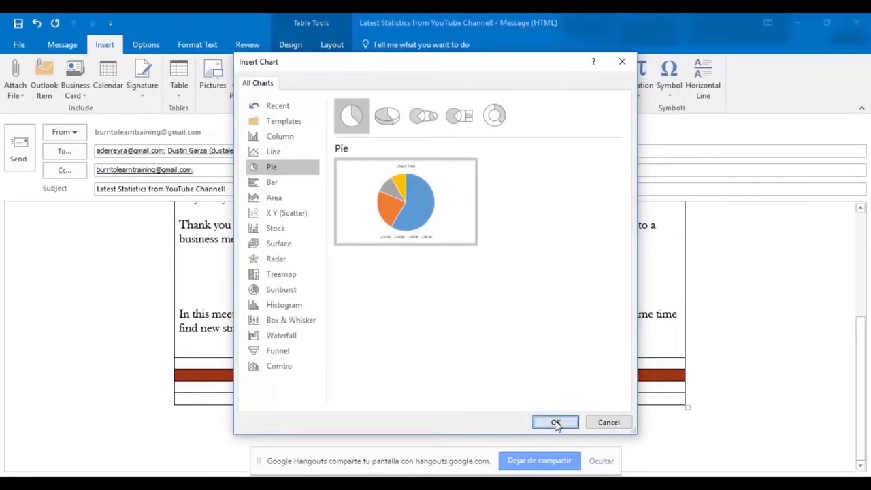
pyautogui.click(556, 422)
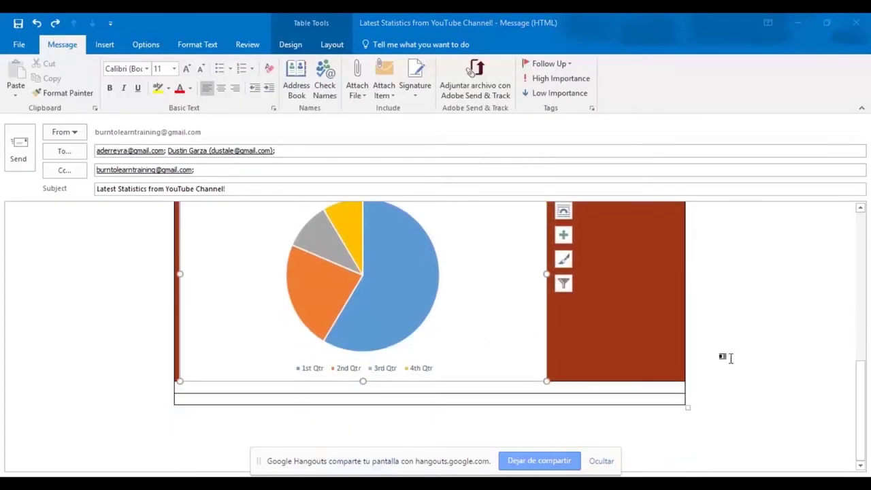
# Centre the Sales pie chart in its cell and fill its chart area dark red
pyautogui.click(193, 259)
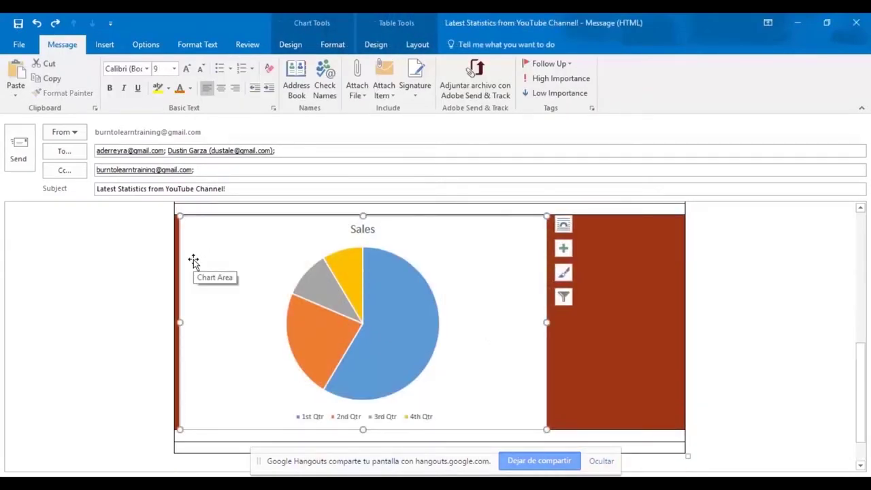
pyautogui.click(222, 93)
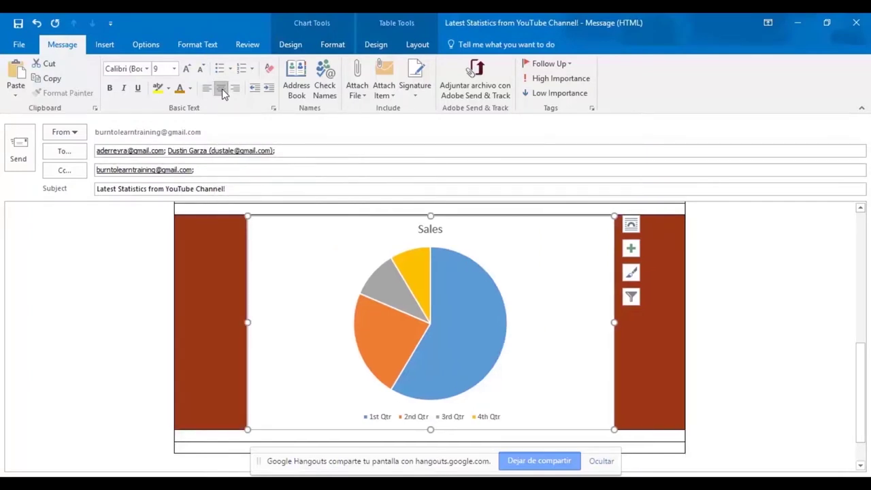
pyautogui.rightClick(250, 379)
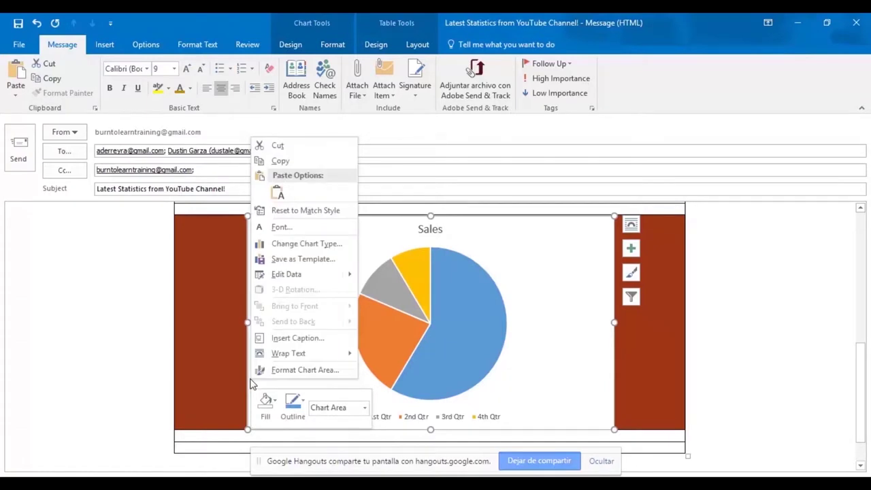
pyautogui.click(266, 401)
pyautogui.scroll(2, 384, 291)
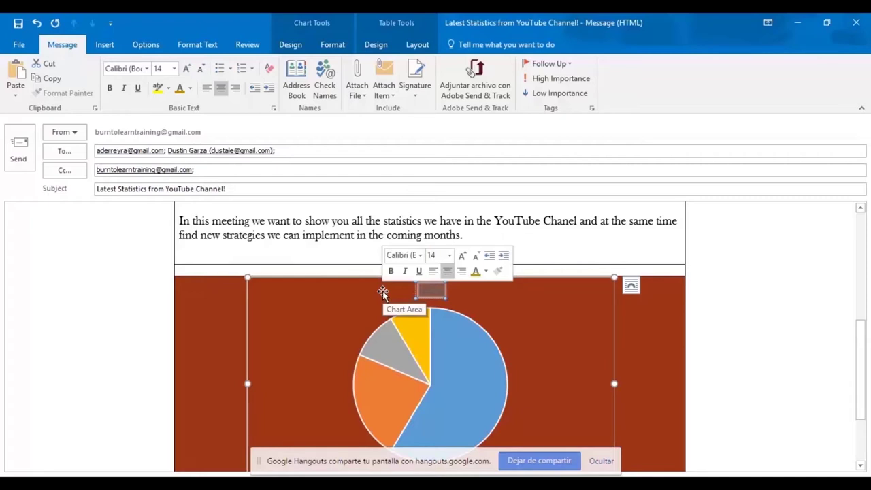
# Change the chart title to 'Check this Out!' in gold at size 20
pyautogui.press('Delete')
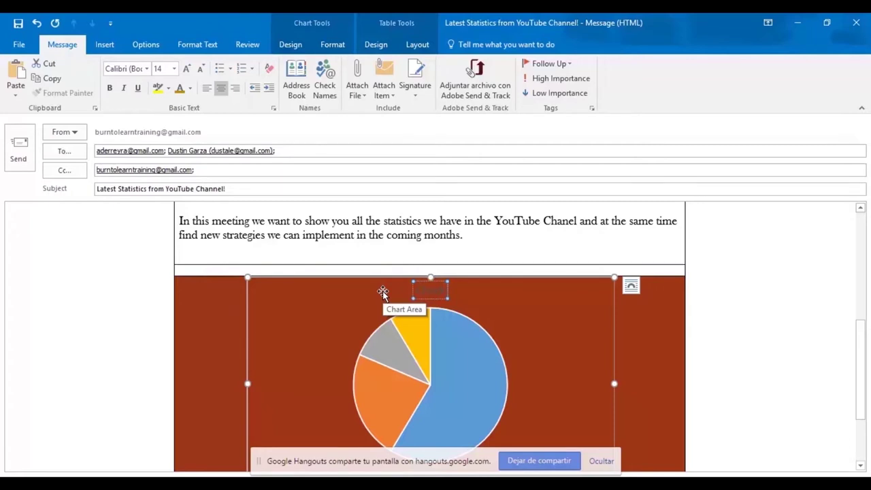
pyautogui.write('istics by')
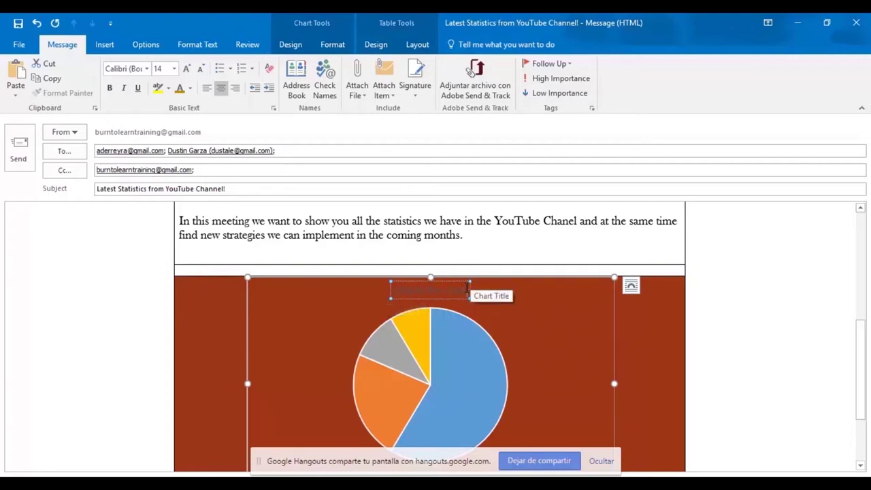
pyautogui.moveTo(466, 290); pyautogui.dragTo(353, 279)
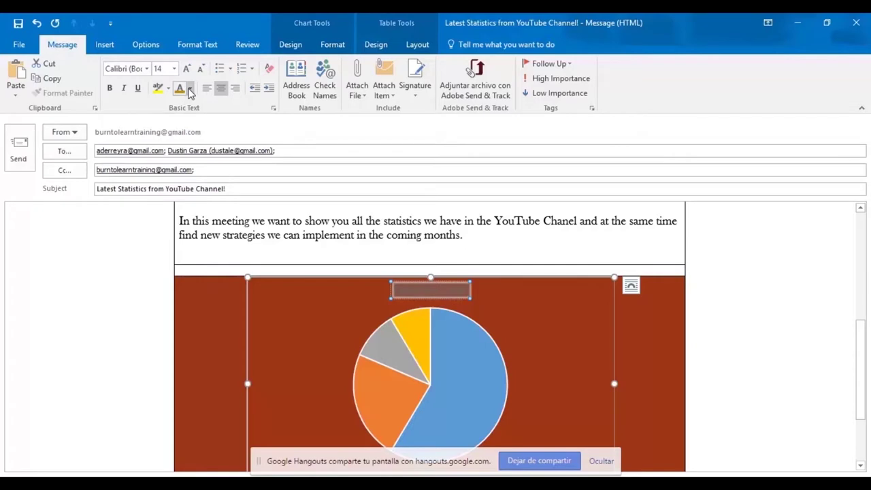
pyautogui.click(190, 89)
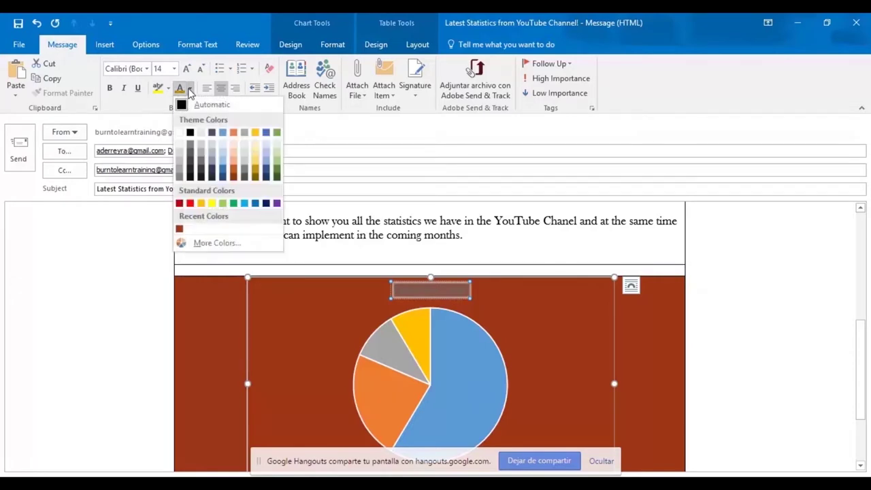
pyautogui.click(212, 202)
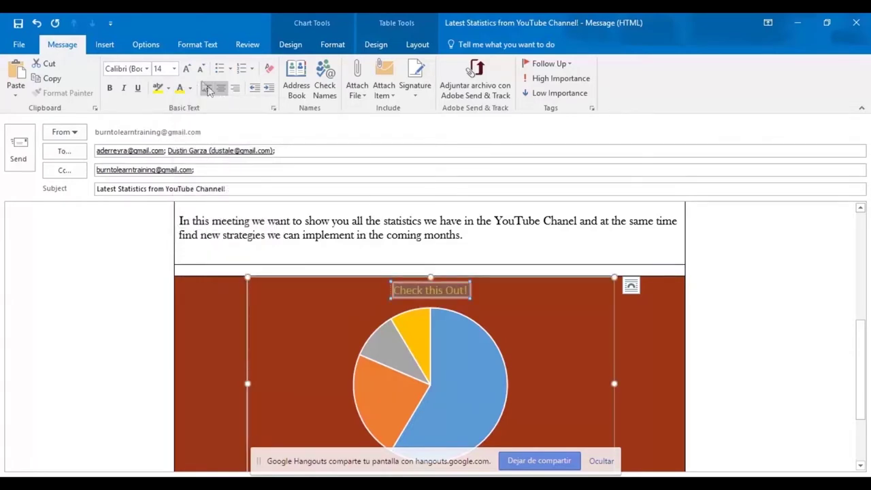
pyautogui.click(174, 69)
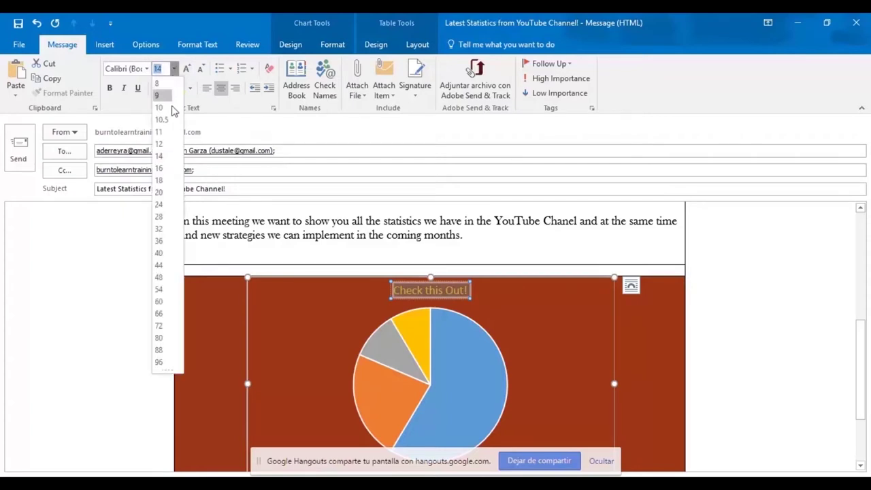
pyautogui.click(159, 192)
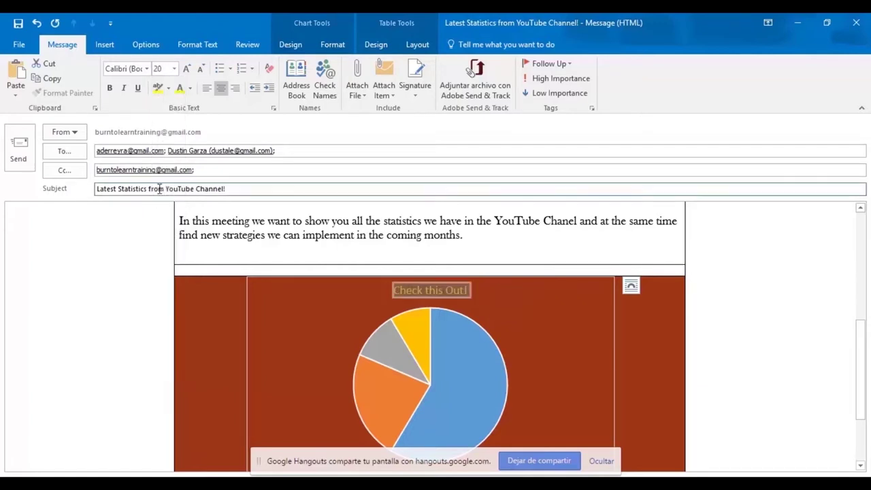
# Deselect the chart and place the caret below it
pyautogui.click(538, 320)
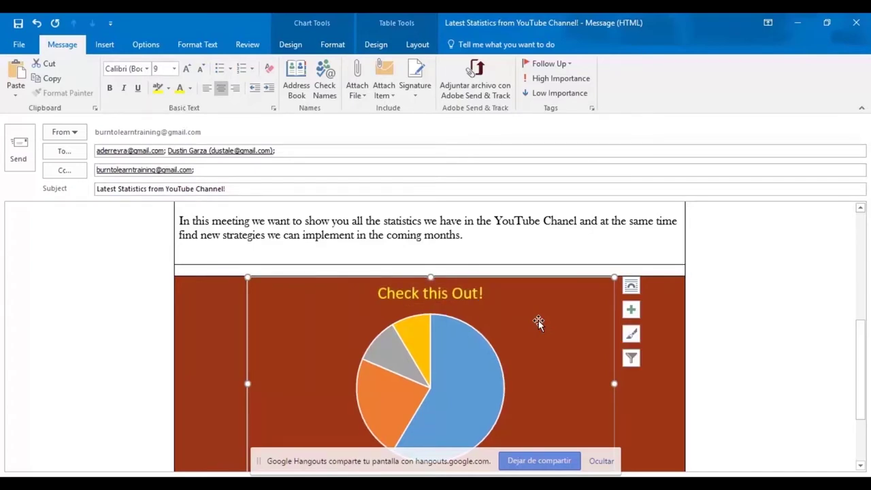
pyautogui.scroll(-1, 538, 320)
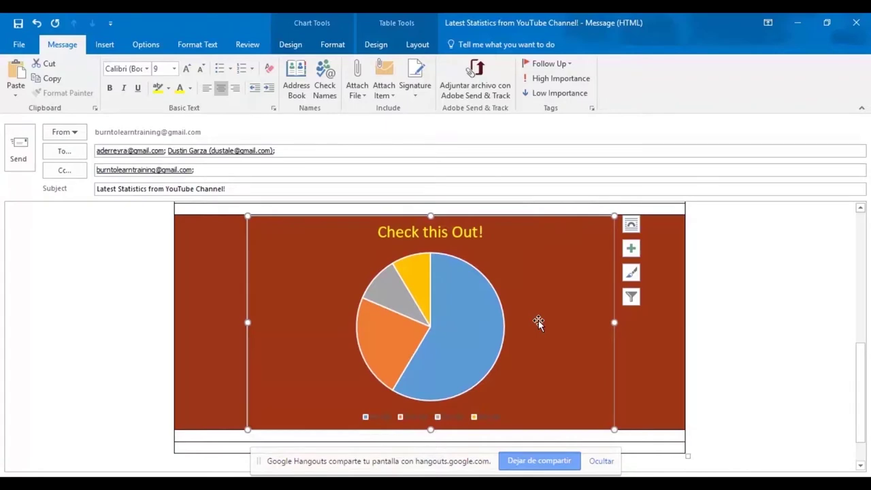
pyautogui.scroll(1, 538, 320)
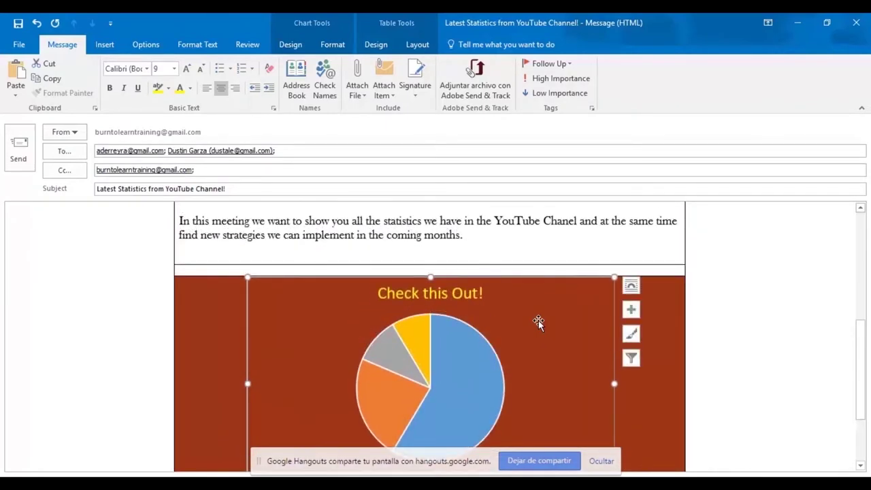
pyautogui.scroll(-2, 538, 322)
pyautogui.click(206, 388)
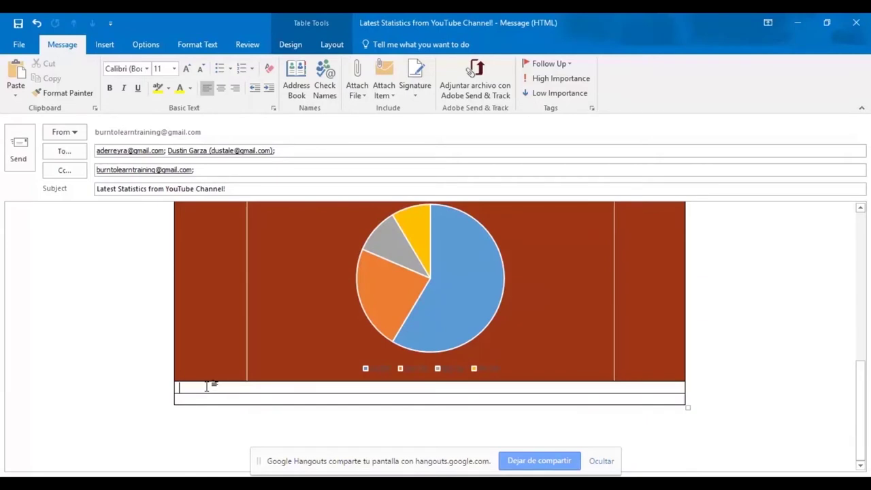
# Insert the Burntolearn signature into the message
pyautogui.click(105, 48)
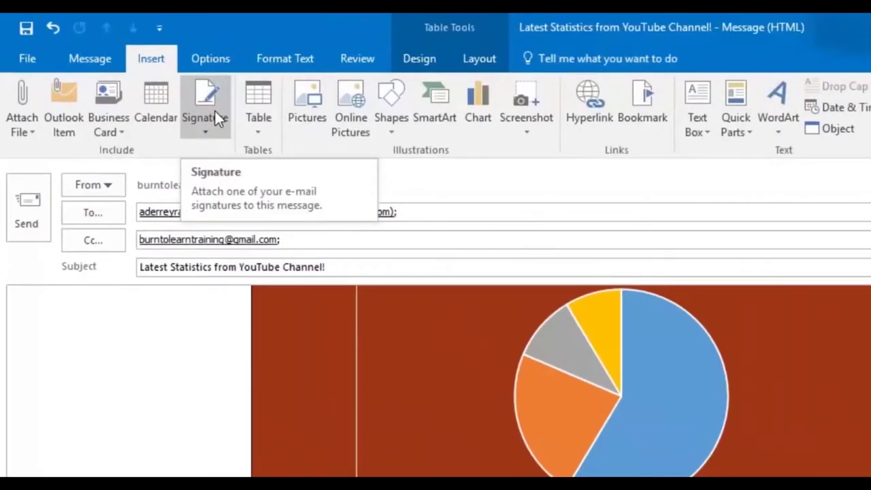
pyautogui.click(148, 83)
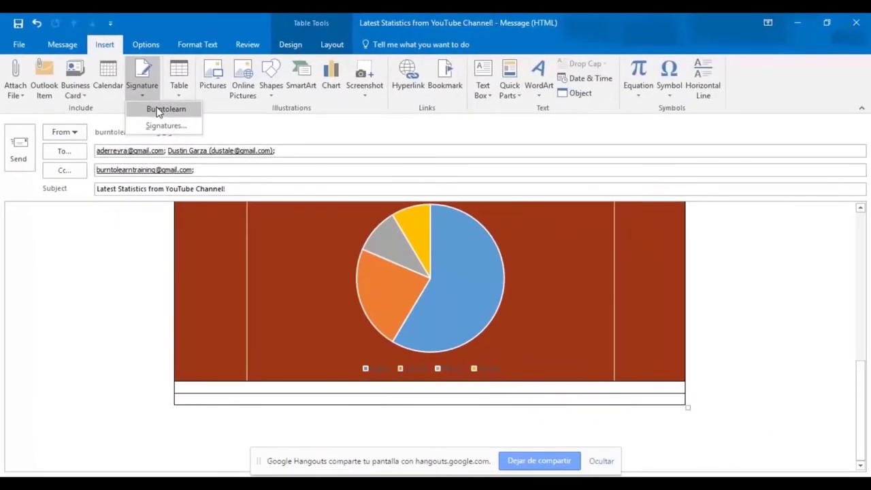
pyautogui.click(158, 110)
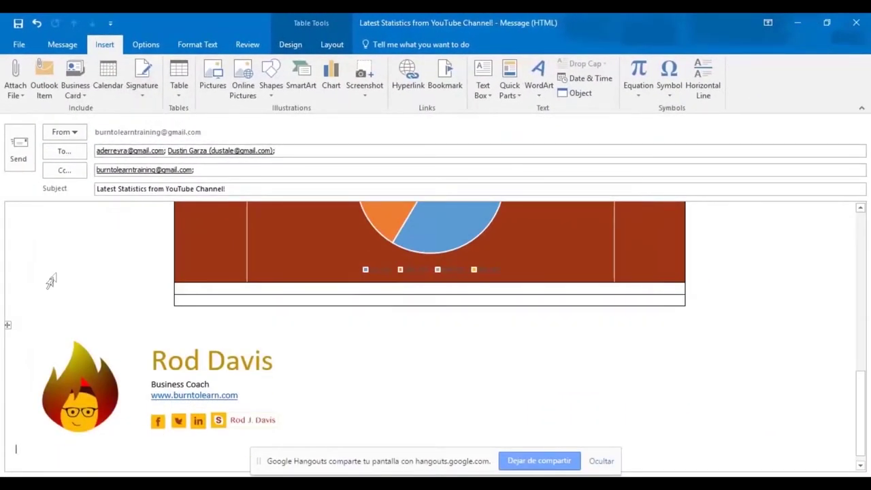
# Move the signature table into the row below the pie chart
pyautogui.click(8, 325)
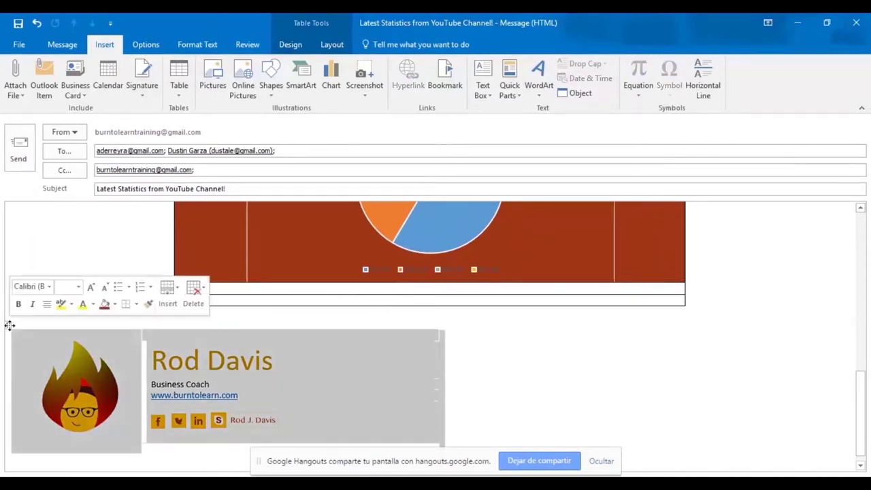
pyautogui.hotkey('ctrl', 'x')
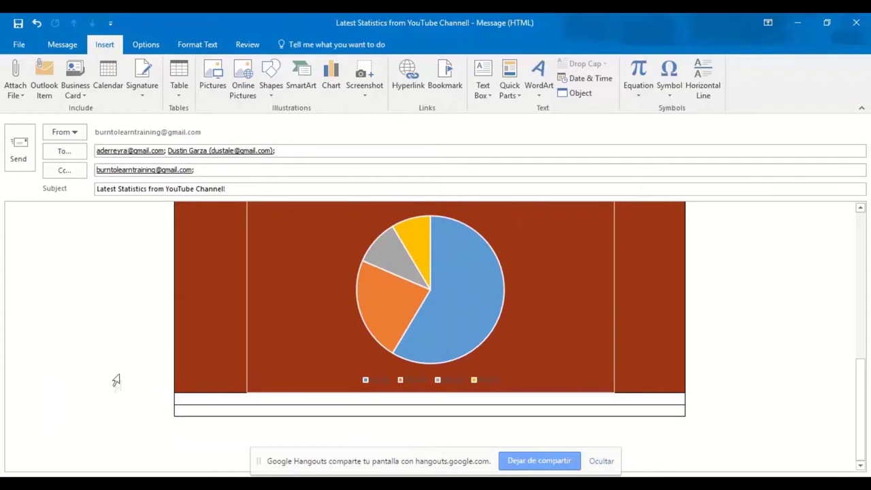
pyautogui.click(191, 399)
pyautogui.hotkey('ctrl', 'v')
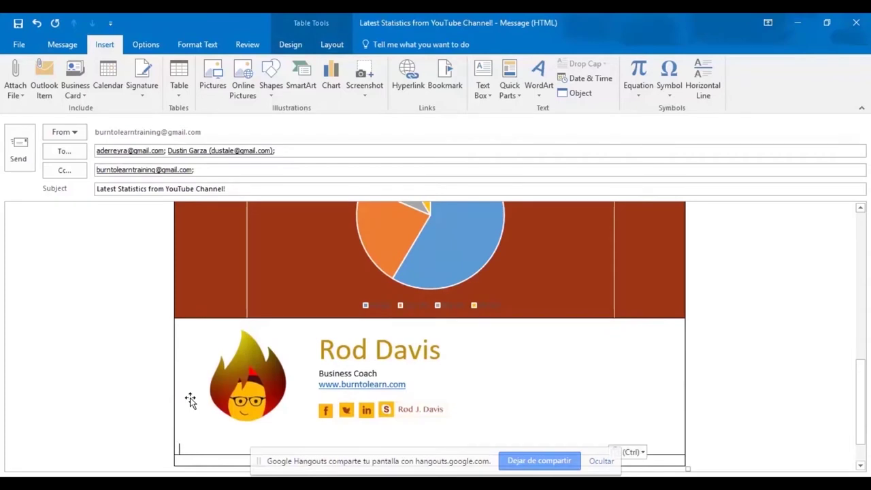
# Delete the blank line left beneath the signature
pyautogui.click(730, 363)
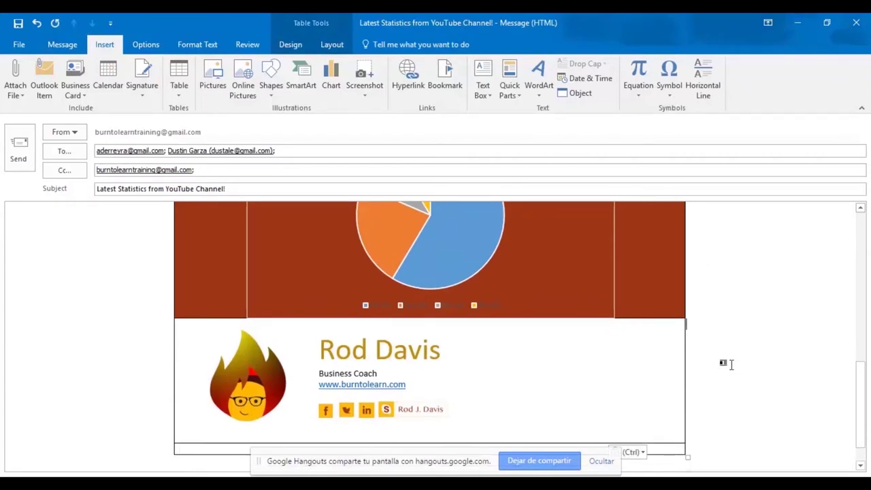
pyautogui.scroll(-1, 730, 364)
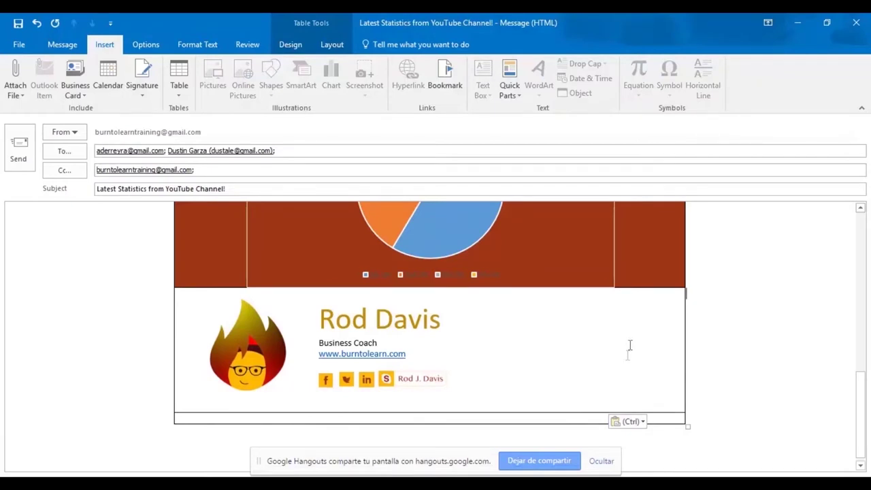
pyautogui.scroll(5, 622, 361)
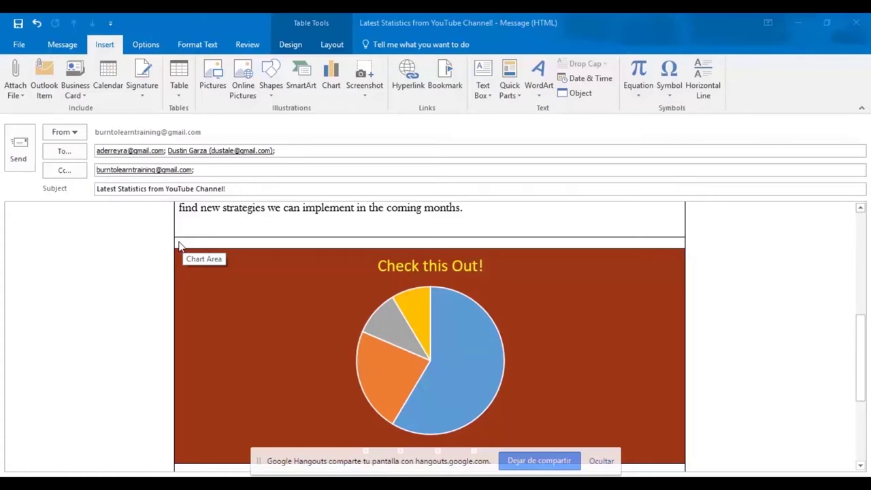
# Shade the empty row above the pie chart gold
pyautogui.click(174, 245)
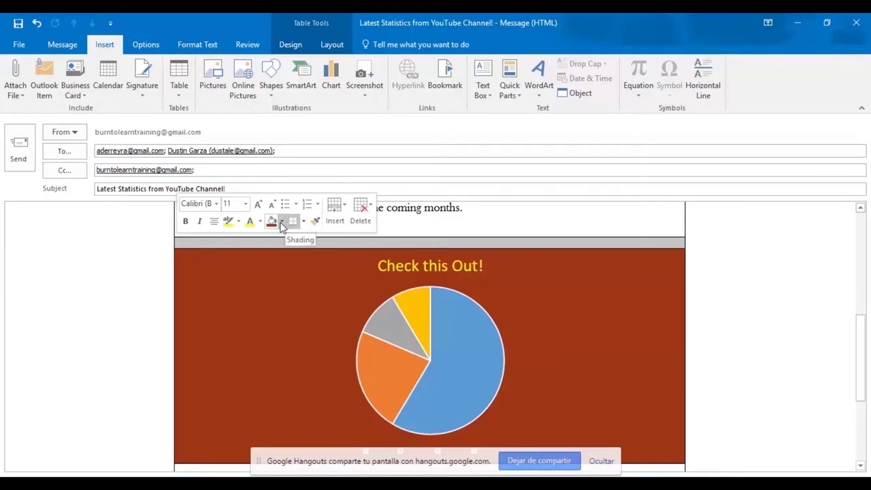
pyautogui.click(282, 221)
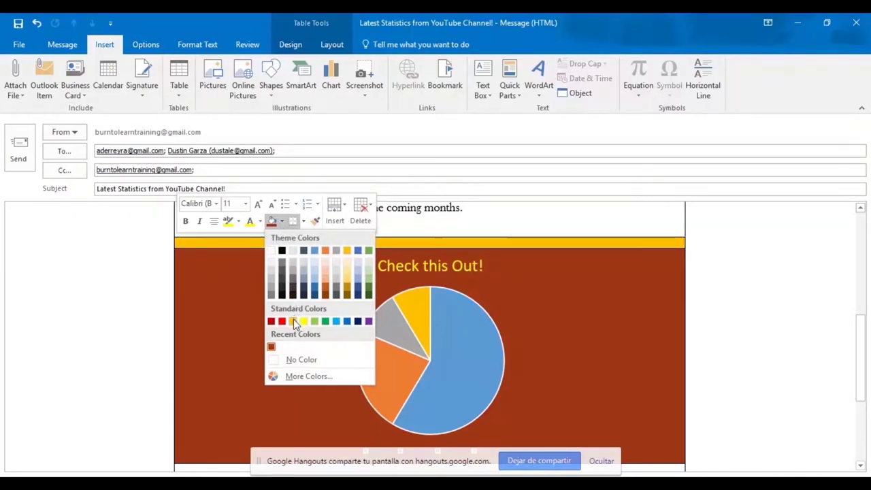
pyautogui.click(293, 321)
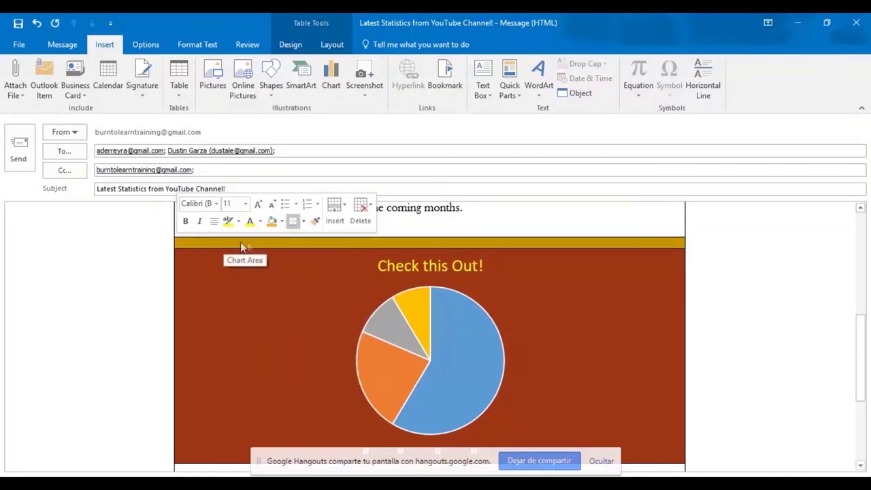
# Shade the empty row below the signature gold as well
pyautogui.scroll(-5, 440, 273)
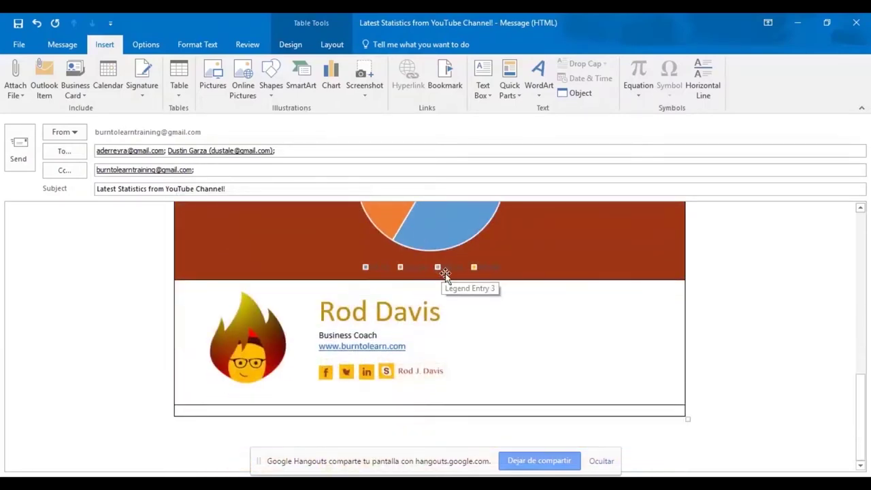
pyautogui.click(175, 412)
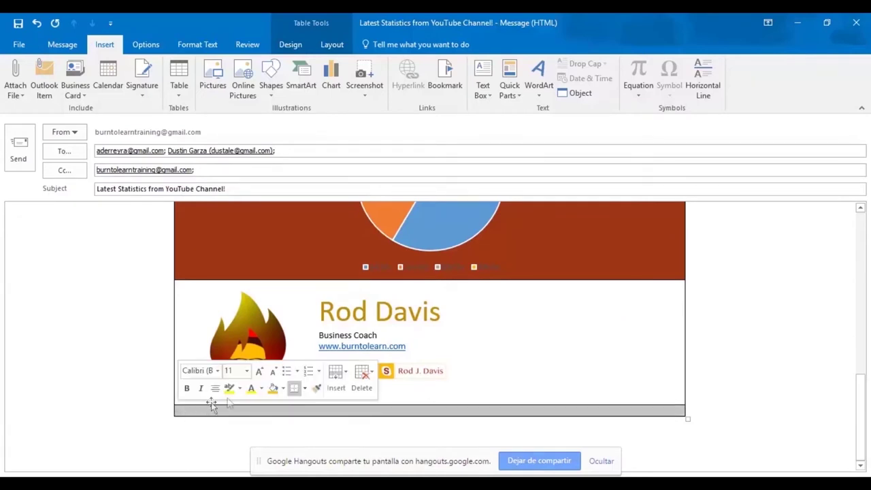
pyautogui.click(282, 388)
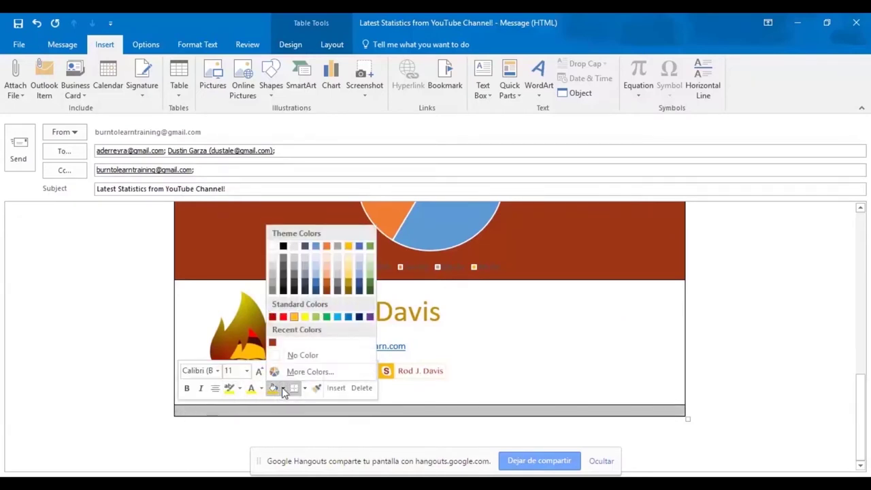
pyautogui.click(294, 317)
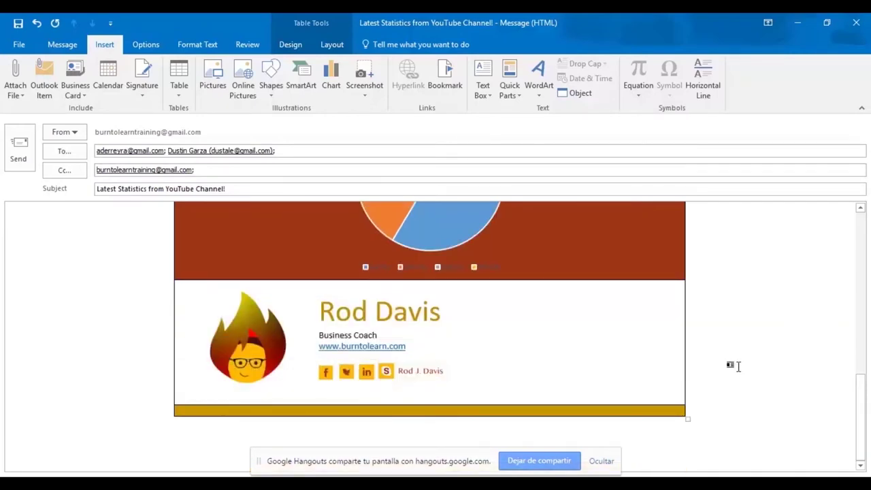
pyautogui.scroll(5, 733, 366)
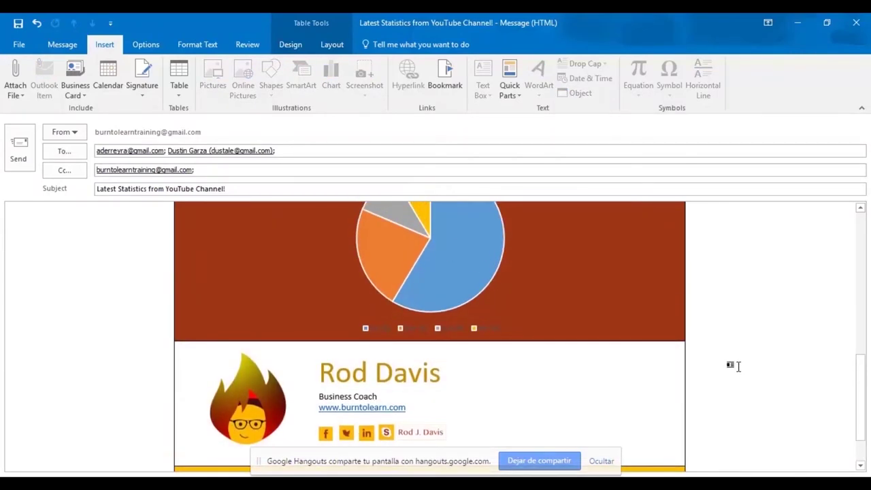
pyautogui.scroll(5, 732, 366)
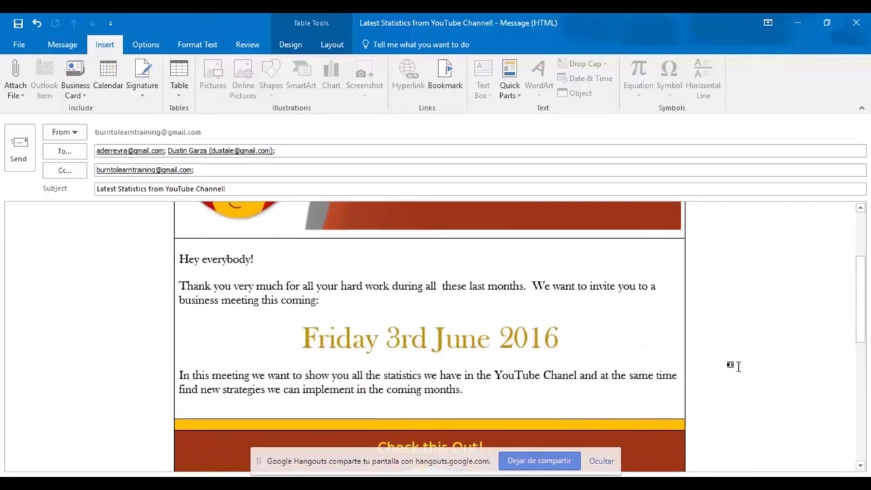
# Apply No Border to the entire message table, then deselect it to check
pyautogui.scroll(4, 211, 253)
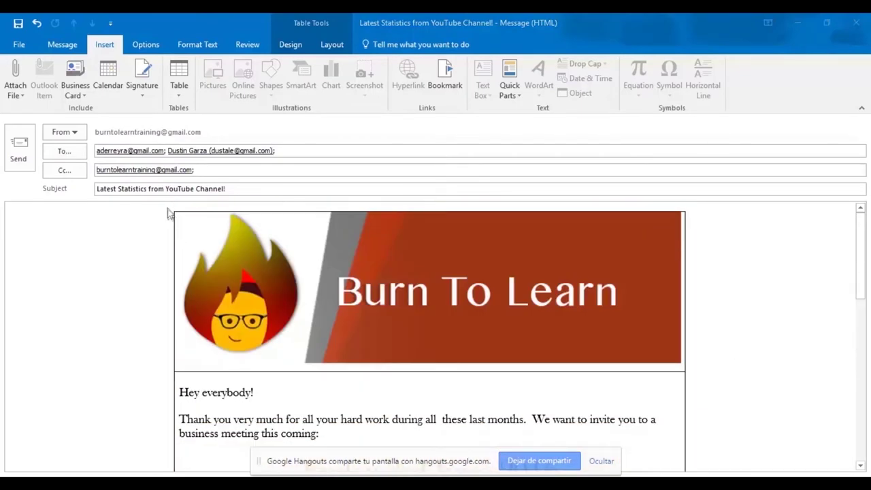
pyautogui.click(158, 228)
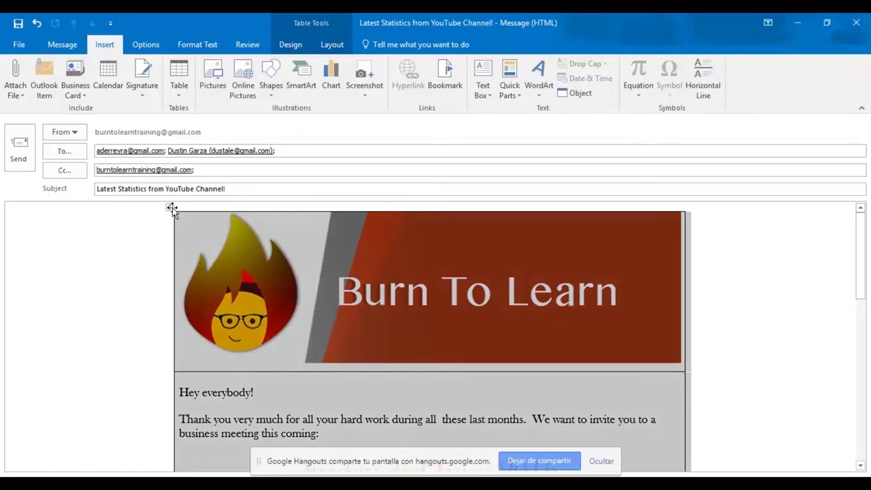
pyautogui.click(172, 208)
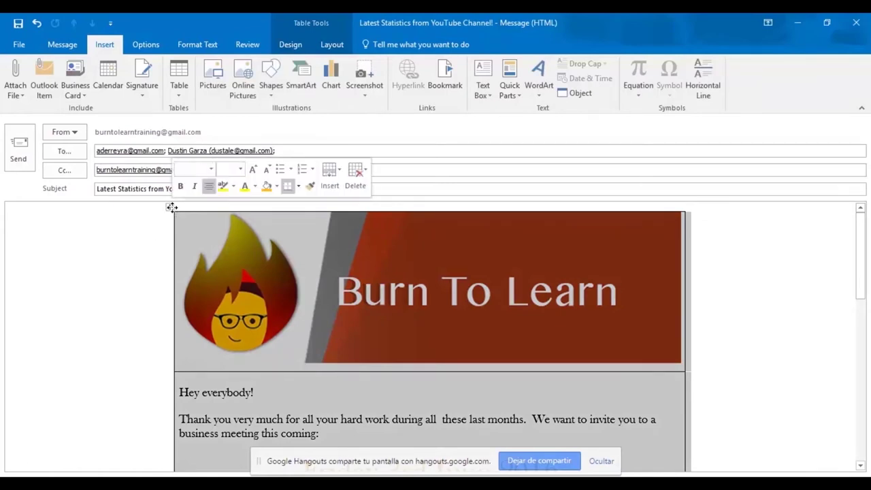
pyautogui.click(299, 186)
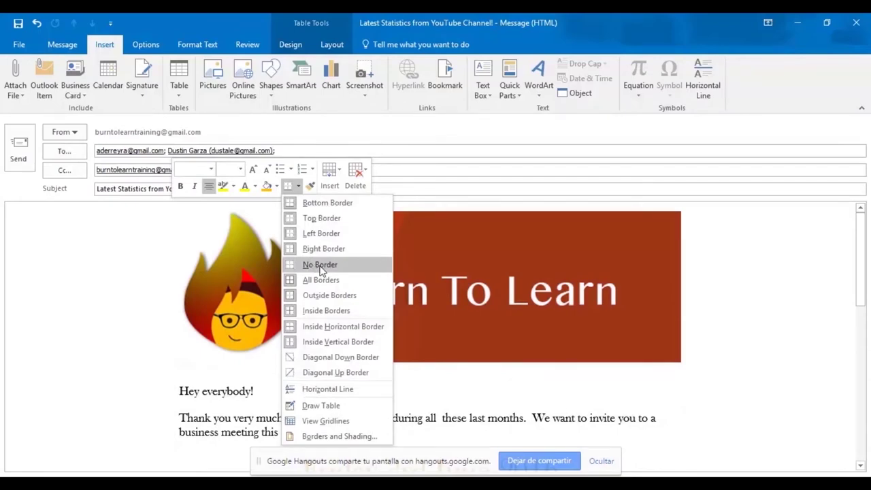
pyautogui.click(329, 264)
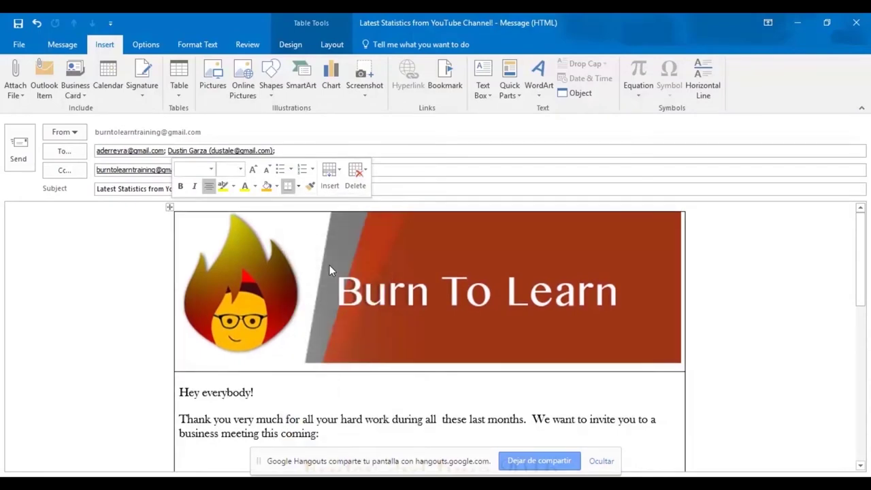
pyautogui.click(763, 283)
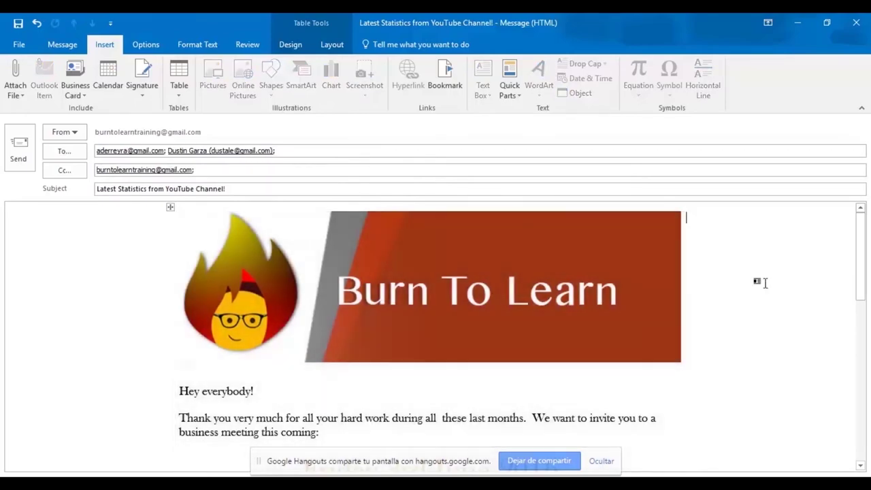
pyautogui.scroll(-3, 760, 283)
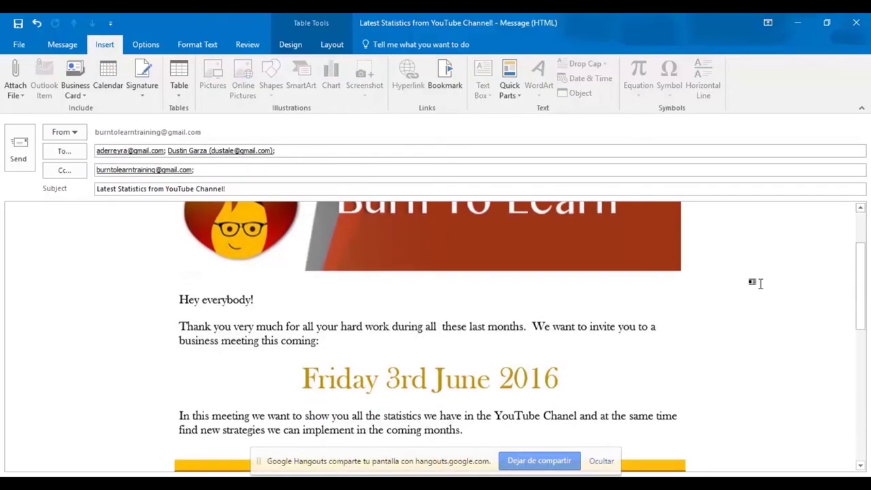
pyautogui.scroll(-2, 761, 283)
pyautogui.scroll(-2, 760, 283)
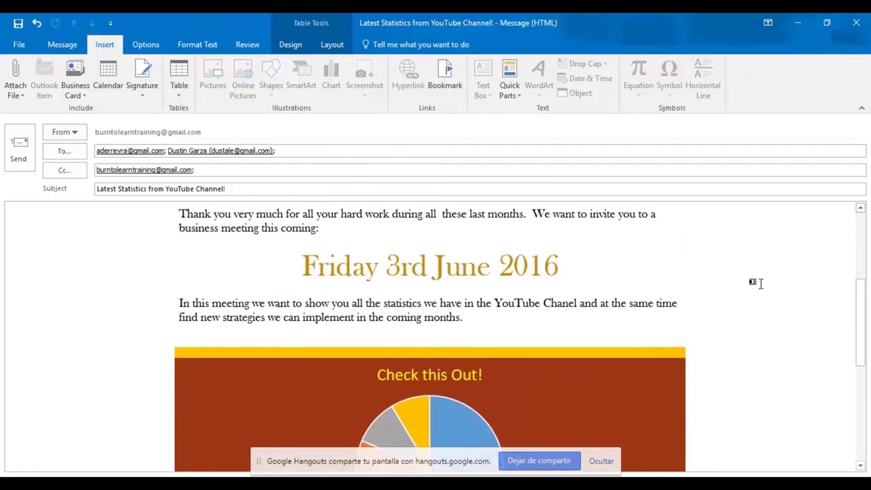
pyautogui.scroll(-3, 760, 283)
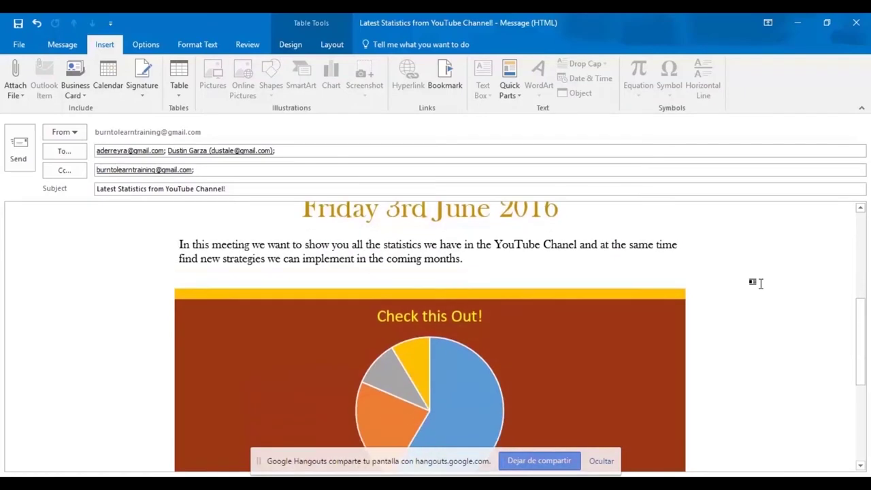
pyautogui.scroll(-6, 760, 283)
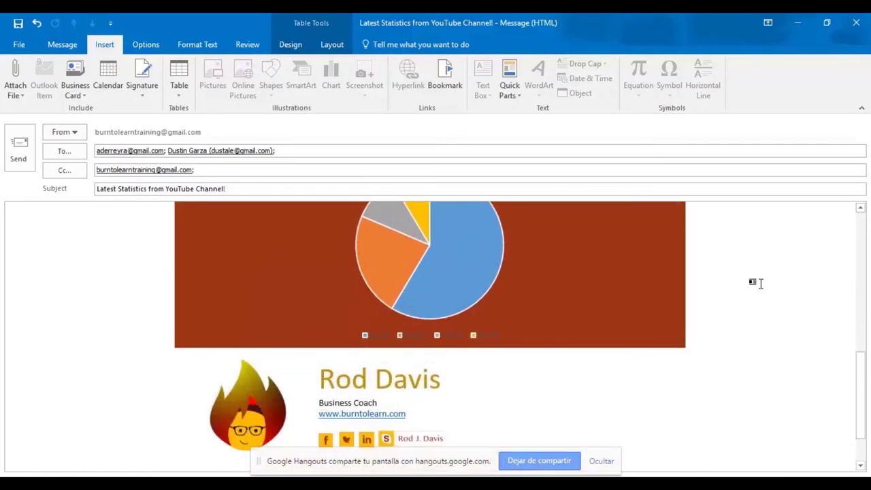
pyautogui.scroll(-2, 760, 283)
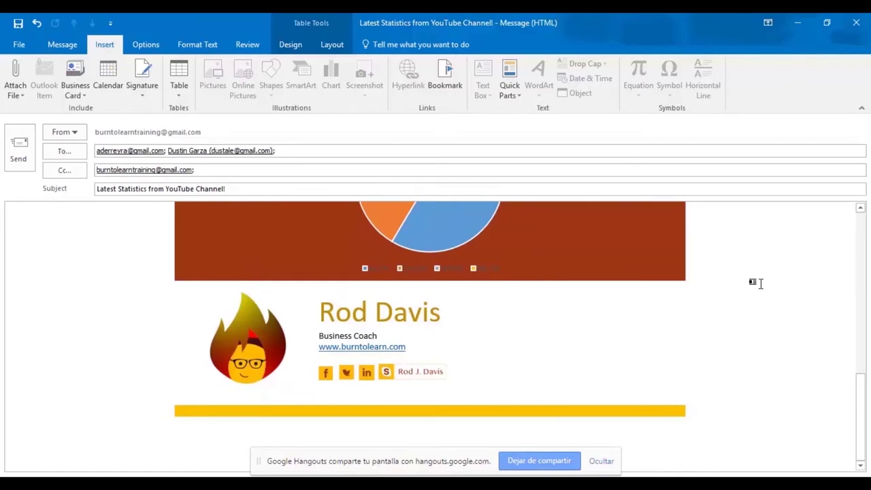
pyautogui.scroll(15, 761, 293)
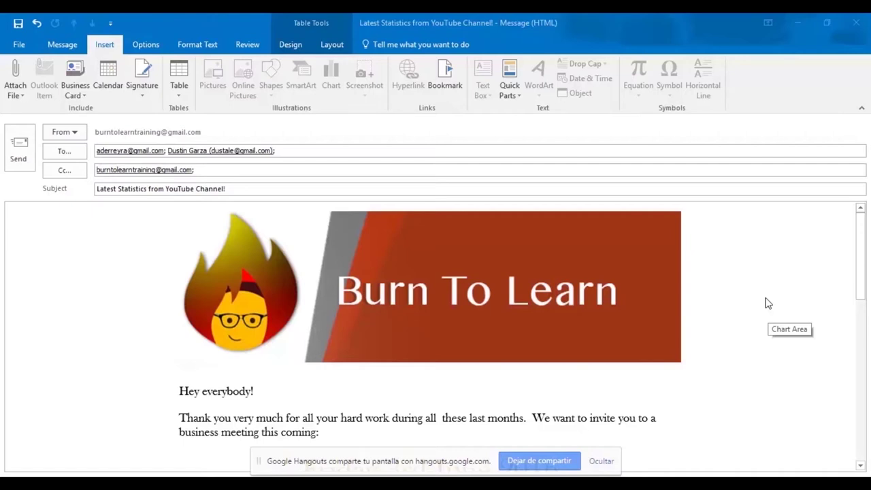
pyautogui.scroll(-15, 767, 303)
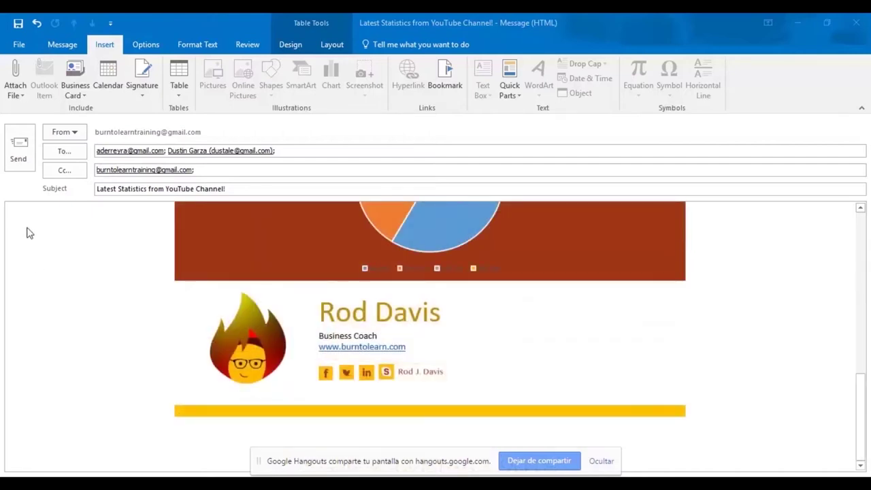
# Send the email and read through the received 'Latest Statistics from YouTube Channel!' message
pyautogui.click(21, 158)
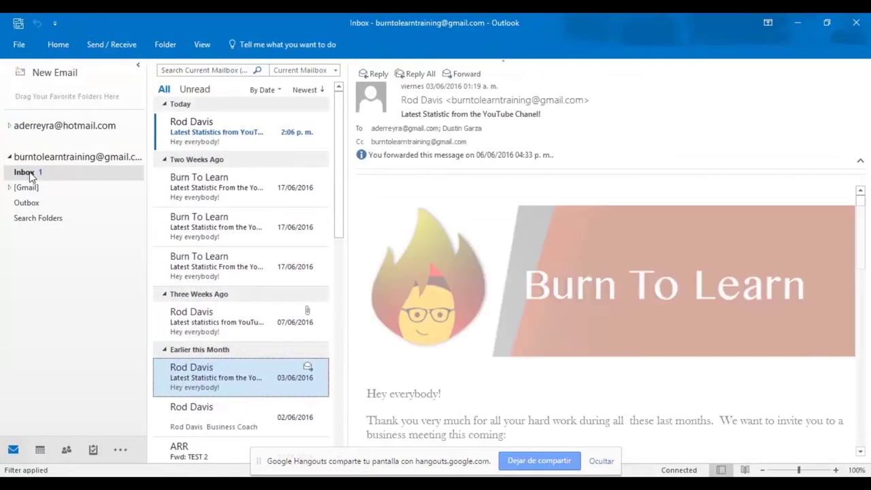
pyautogui.click(204, 124)
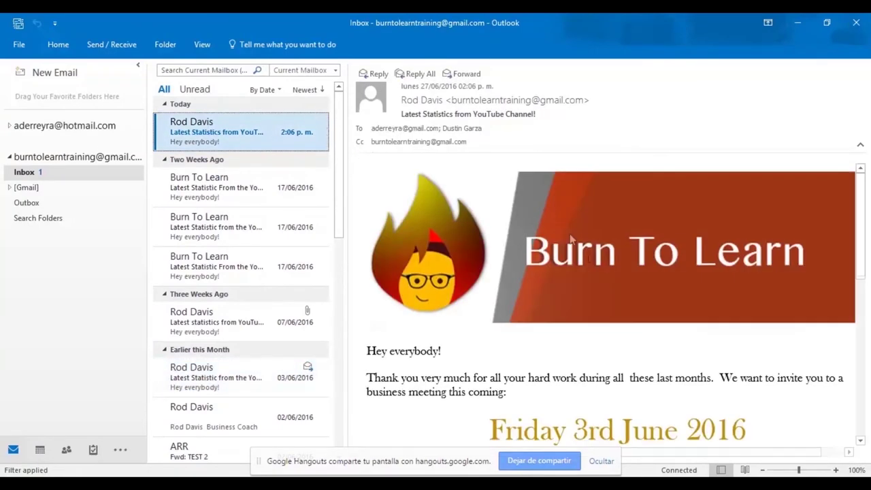
pyautogui.scroll(-1, 612, 299)
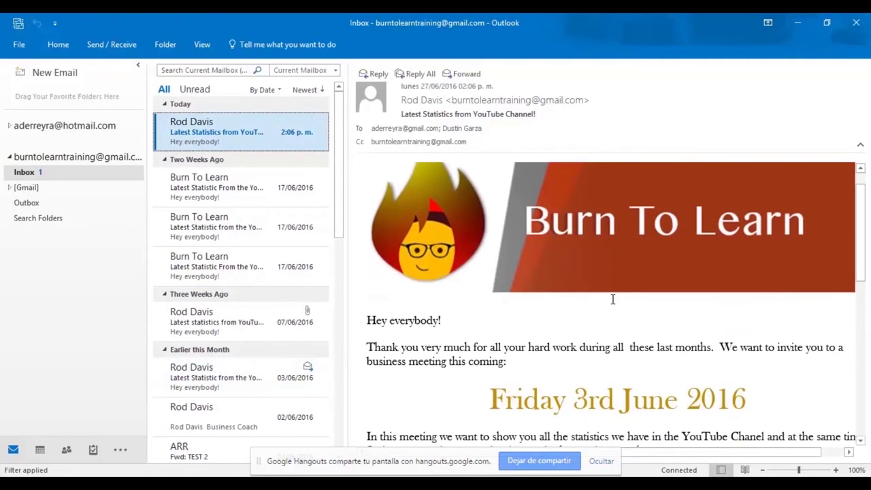
pyautogui.scroll(-1, 612, 299)
pyautogui.scroll(-4, 612, 299)
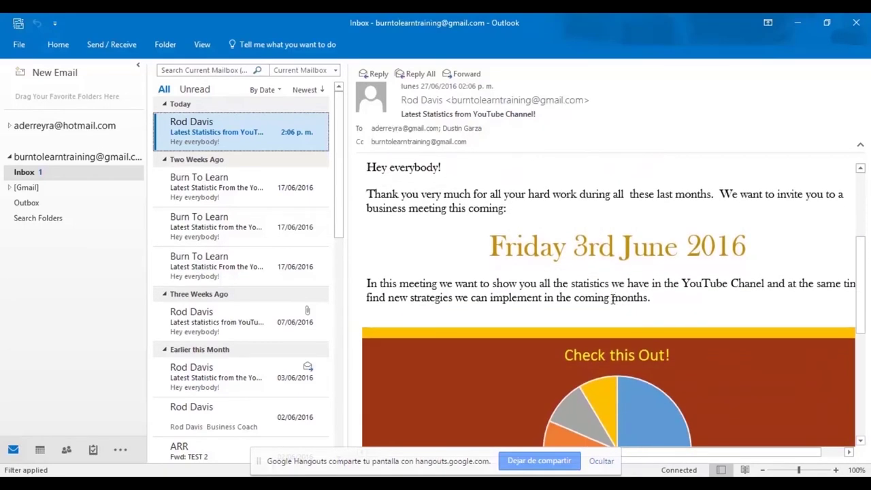
pyautogui.scroll(-3, 612, 299)
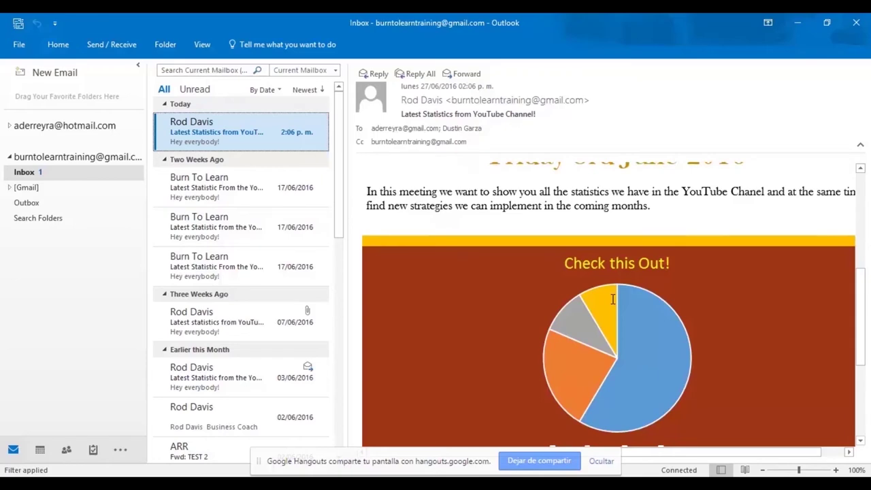
pyautogui.scroll(-7, 612, 299)
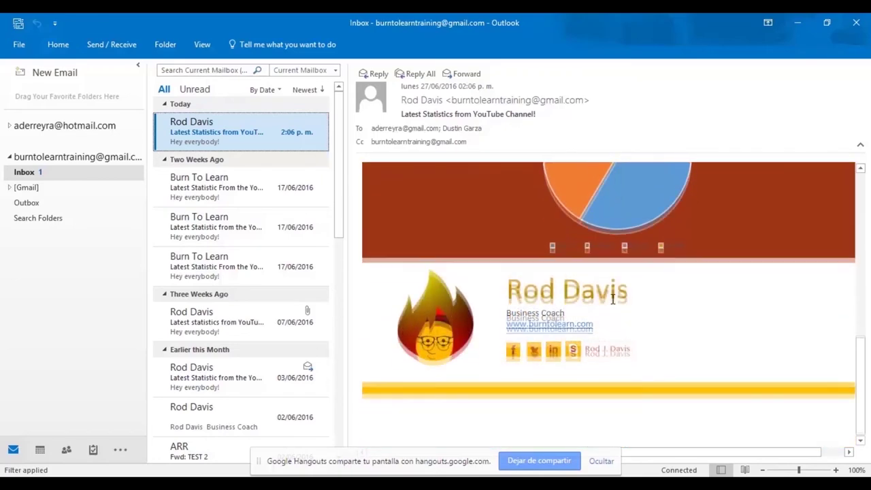